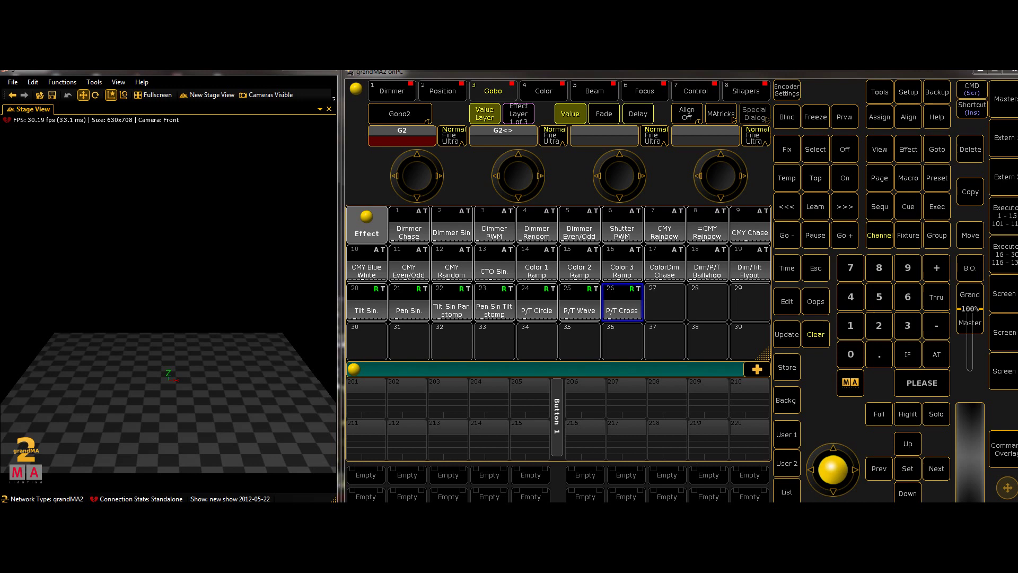
Step: Widen the grandMA 3D stage view window across most of the screen, leaving the File menu unchanged
key("super")
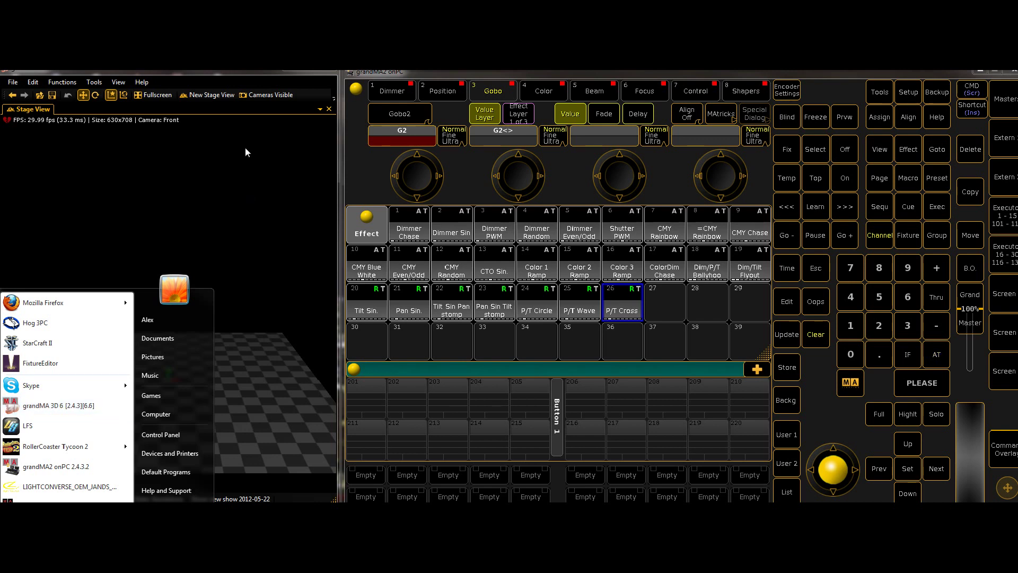
left_click(236, 195)
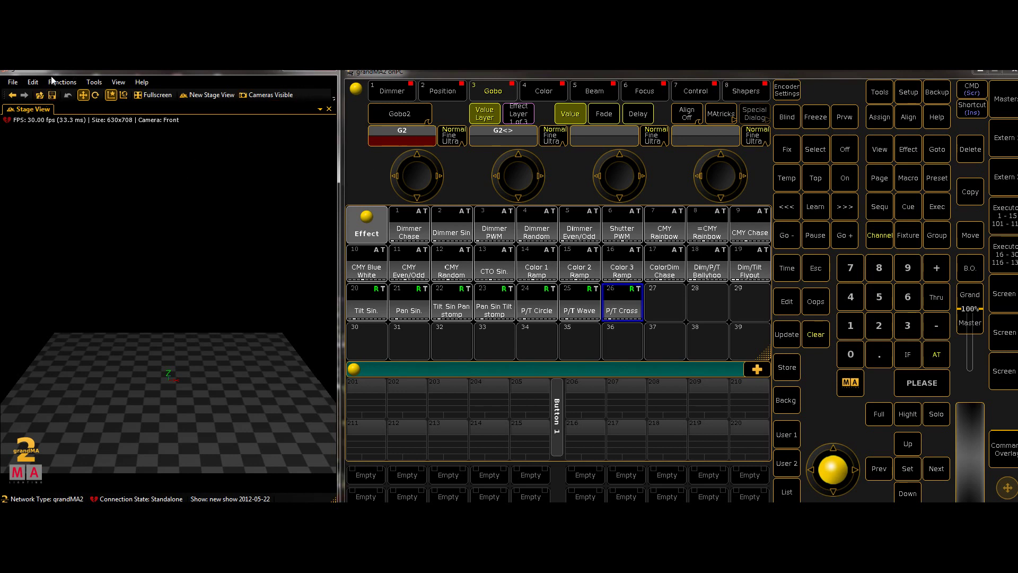
left_click_drag(162, 75, 172, 73)
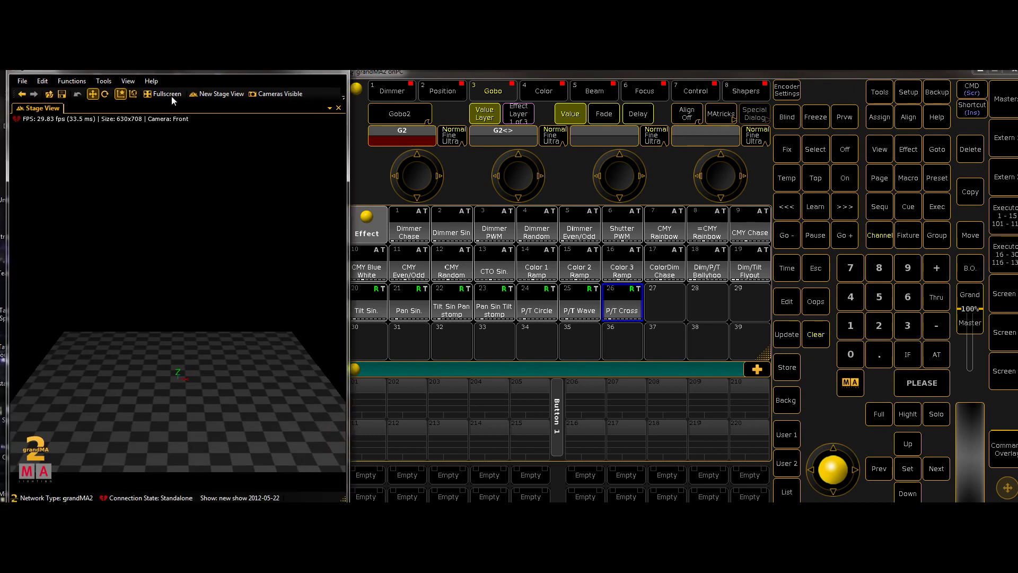
left_click_drag(340, 499, 961, 501)
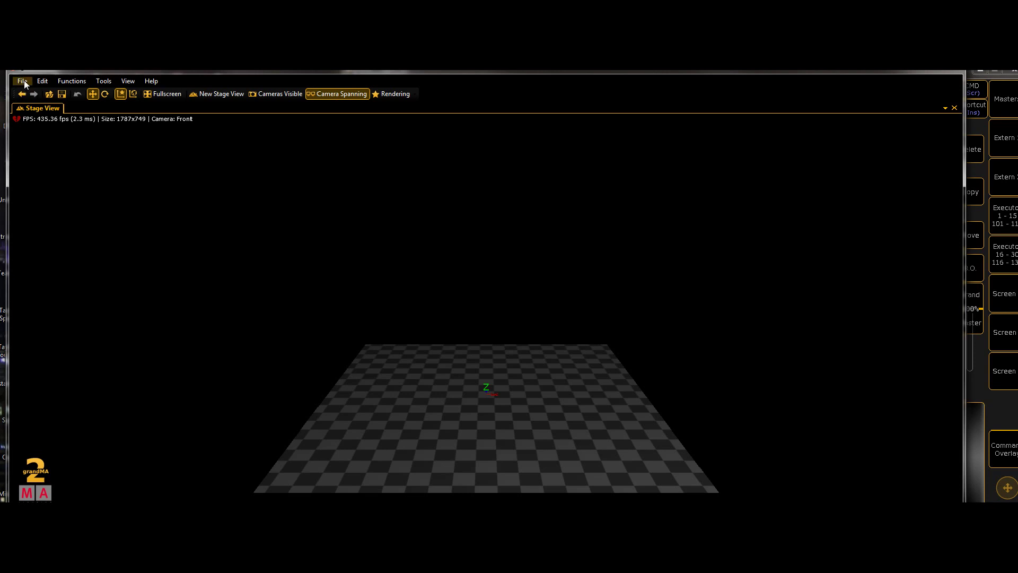
left_click(22, 80)
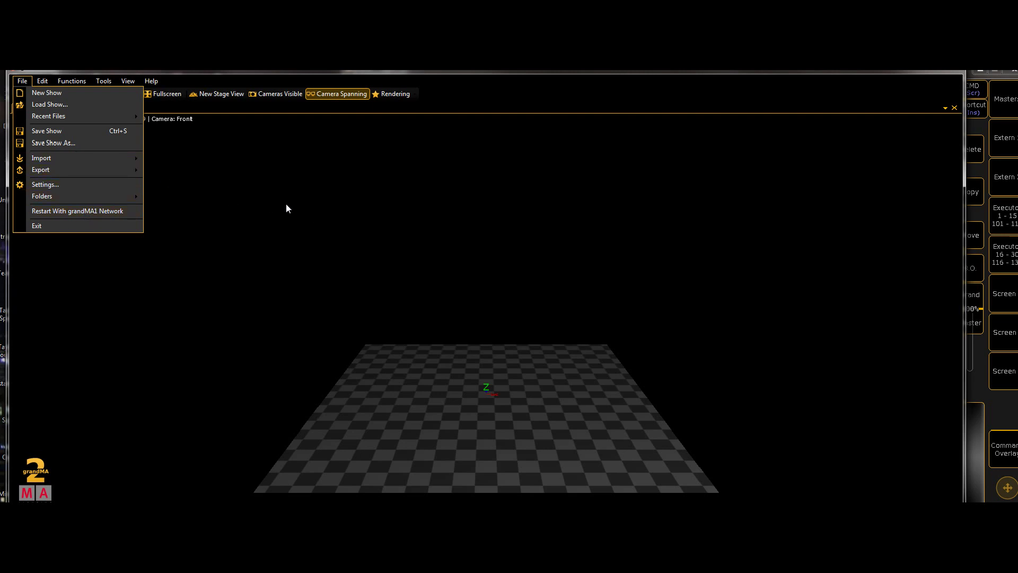
left_click(344, 226)
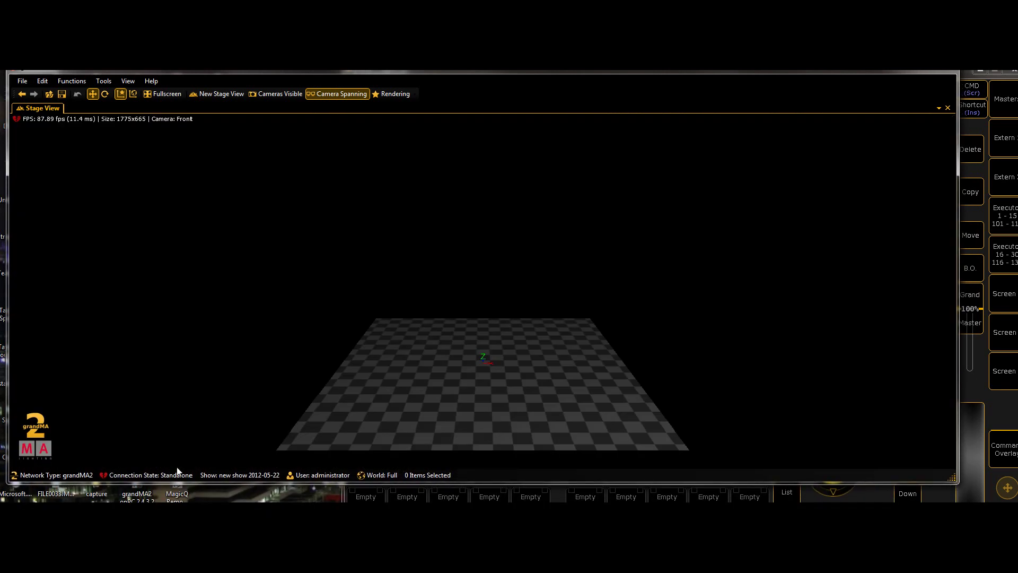
Step: Show the Sessions list, then open Settings > Network showing MA-Net IP 192.168.1.10
left_click(169, 475)
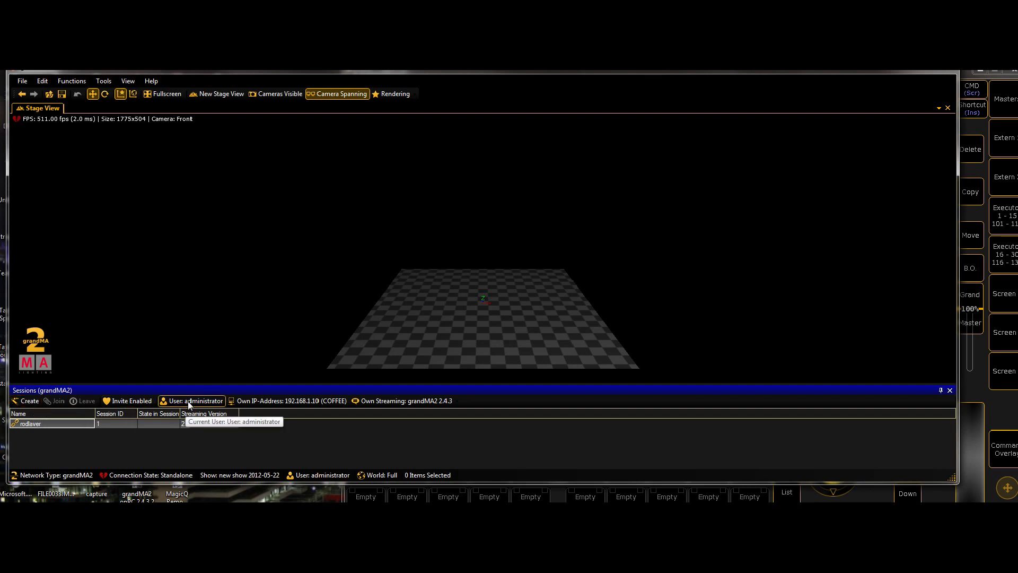
left_click(416, 400)
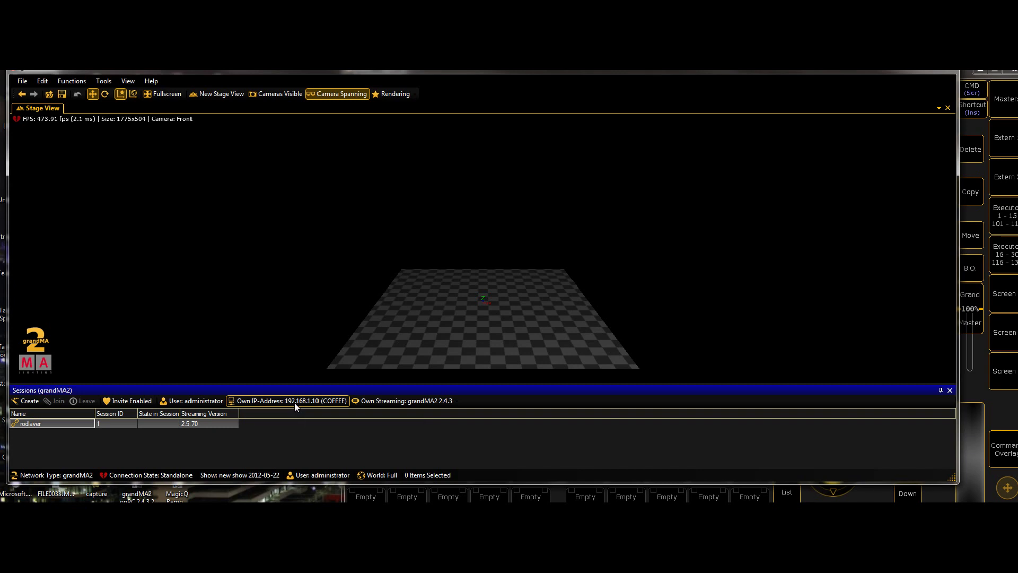
left_click(294, 403)
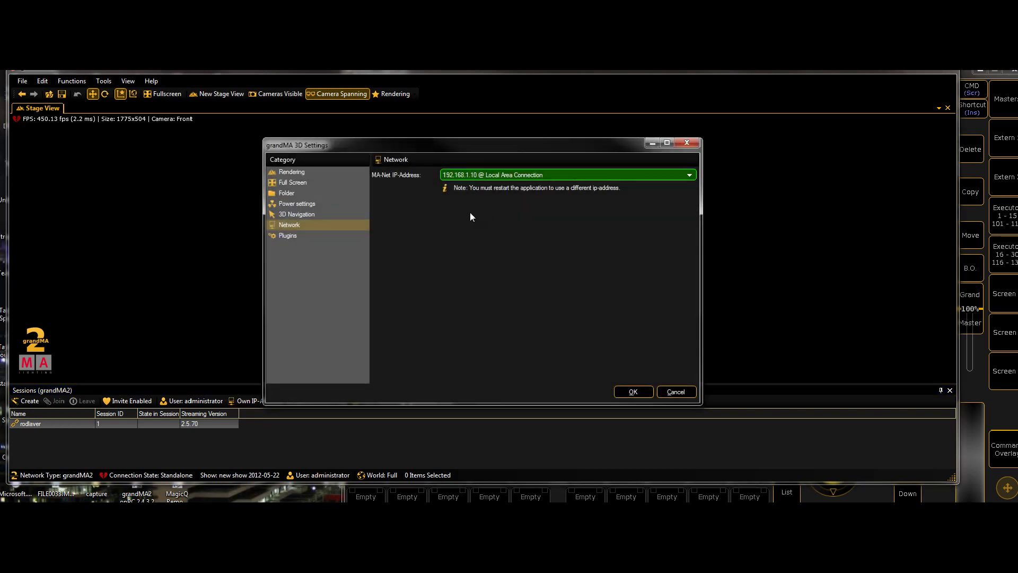
Step: Change grandMA 3D's MA-Net IP address to 127.0.0.1 (local only) and confirm with OK
left_click(488, 177)
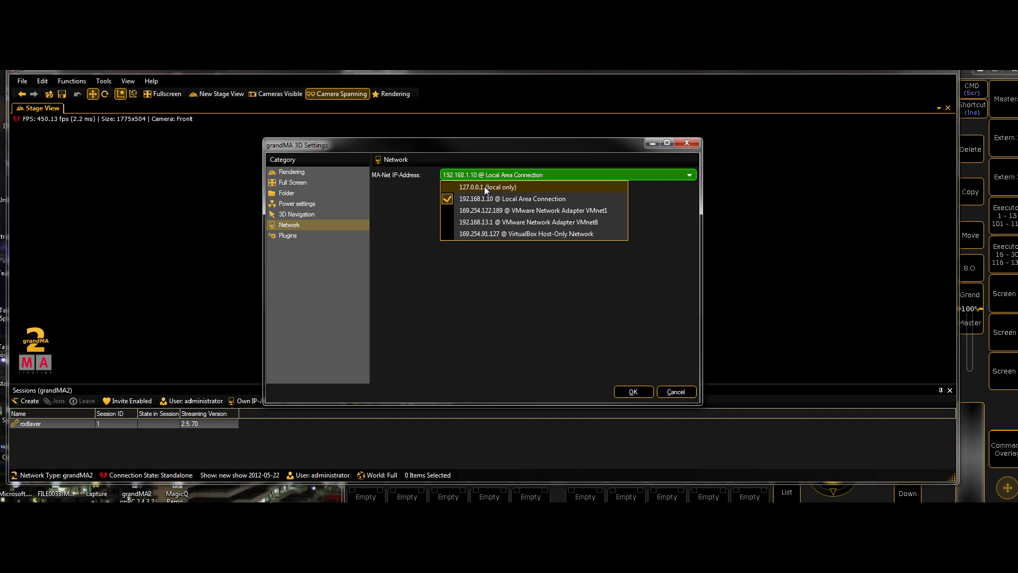
left_click(485, 186)
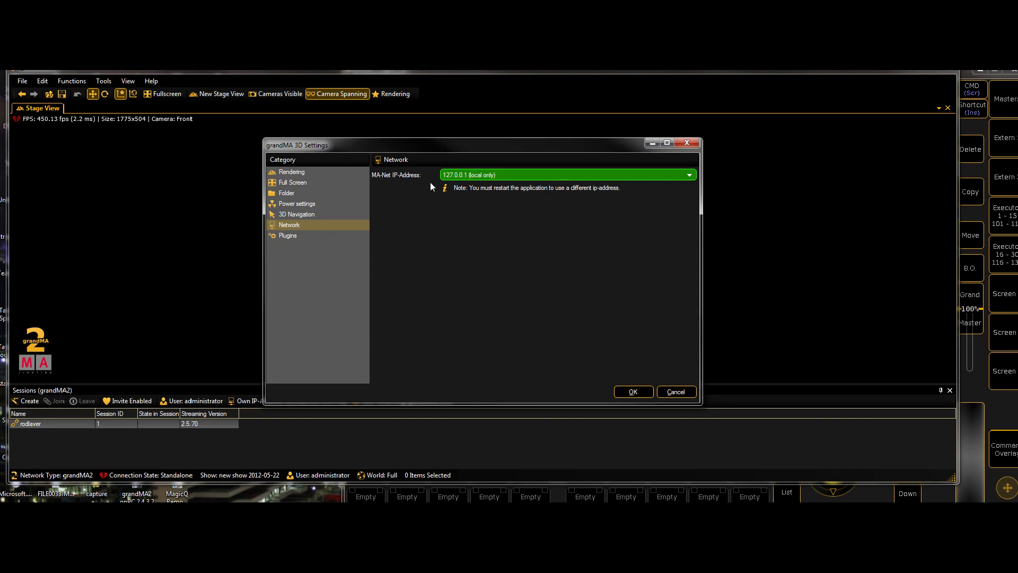
left_click(635, 389)
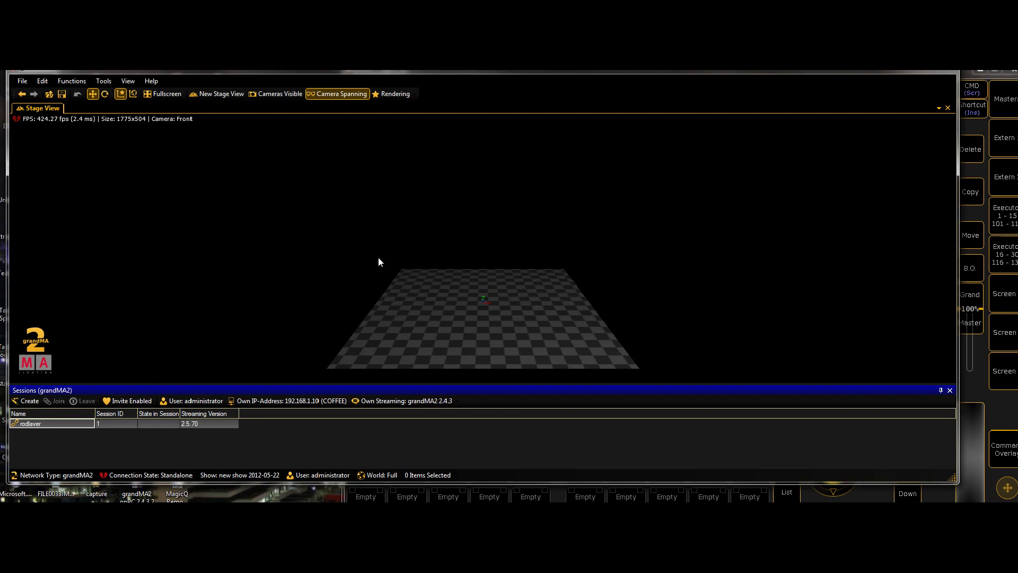
Step: Close grandMA 3D without saving the show and relaunch it so it runs on 127.0.0.1
left_click_drag(685, 73, 695, 91)
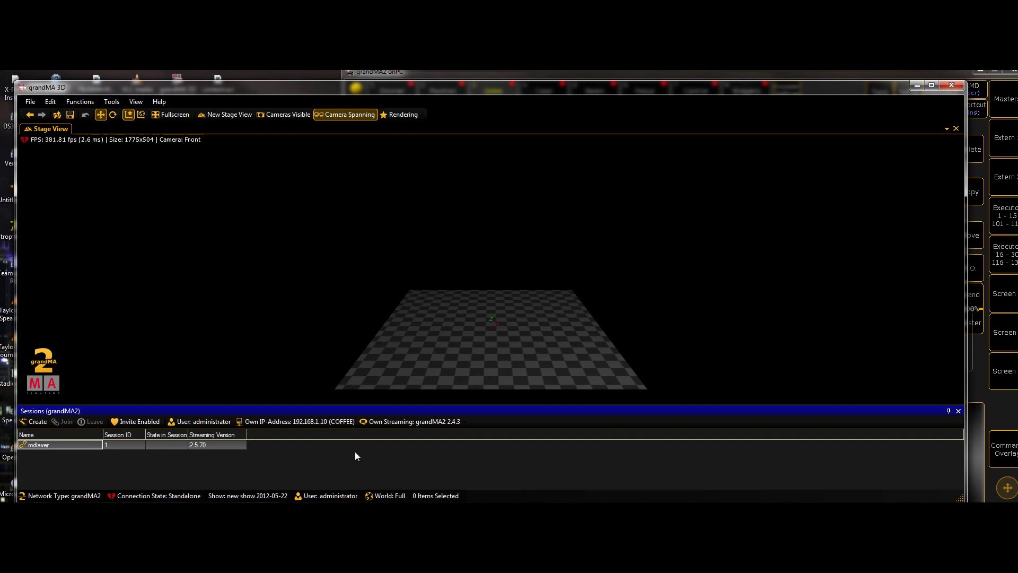
left_click(952, 85)
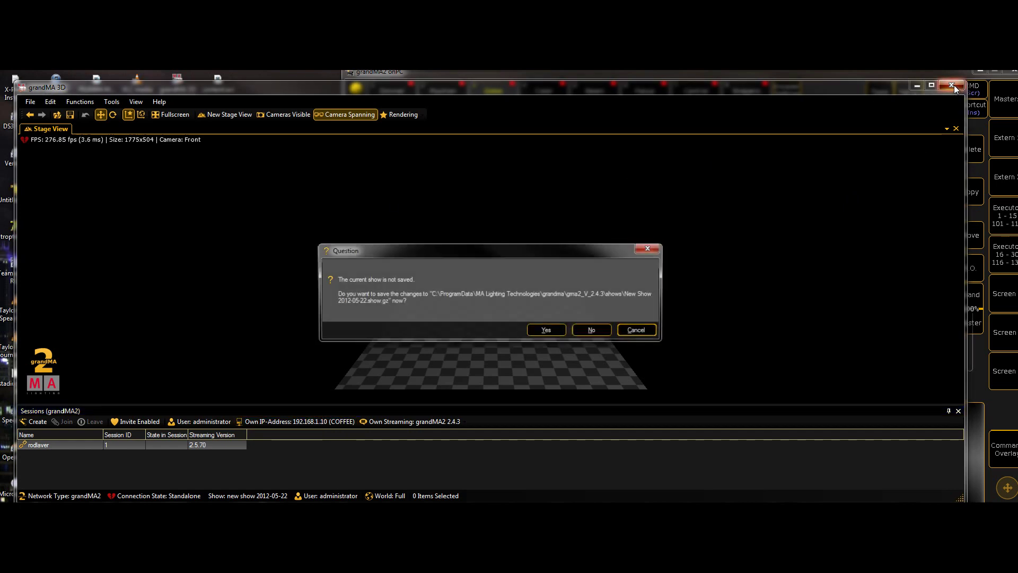
left_click(589, 330)
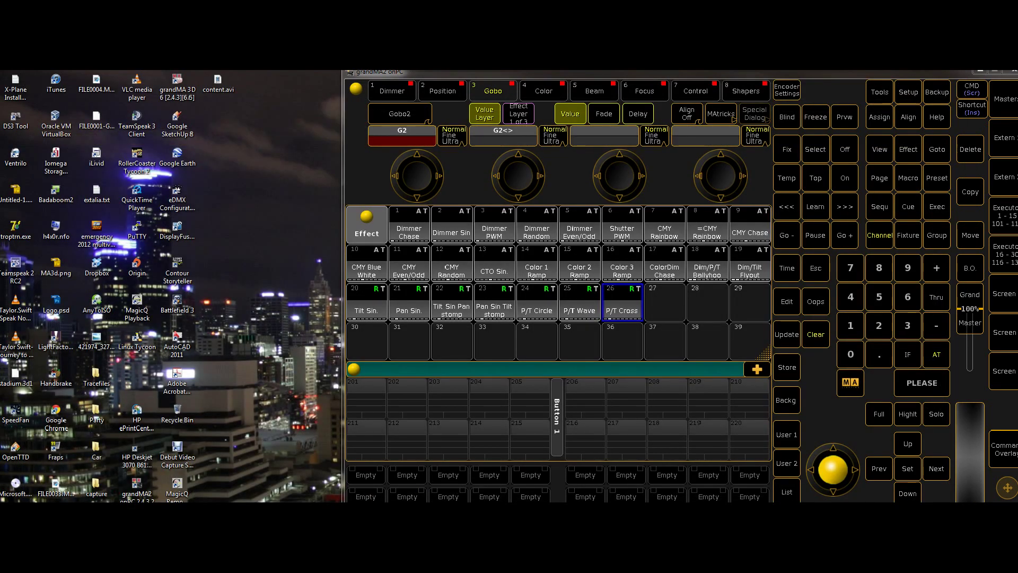
key("super")
left_click(53, 406)
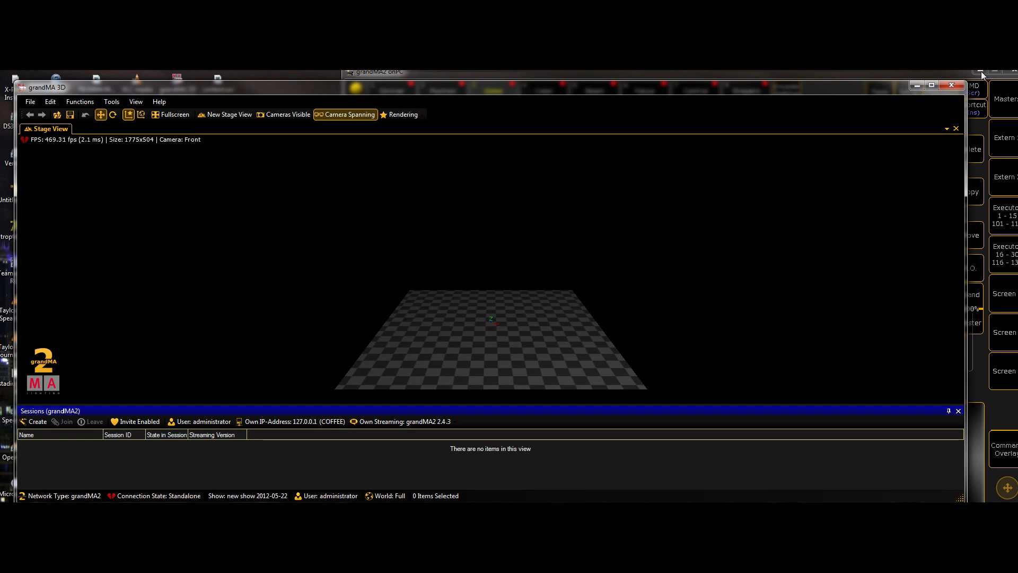
Step: Bring the grandMA2 onPC console window in front of grandMA 3D
left_click(877, 71)
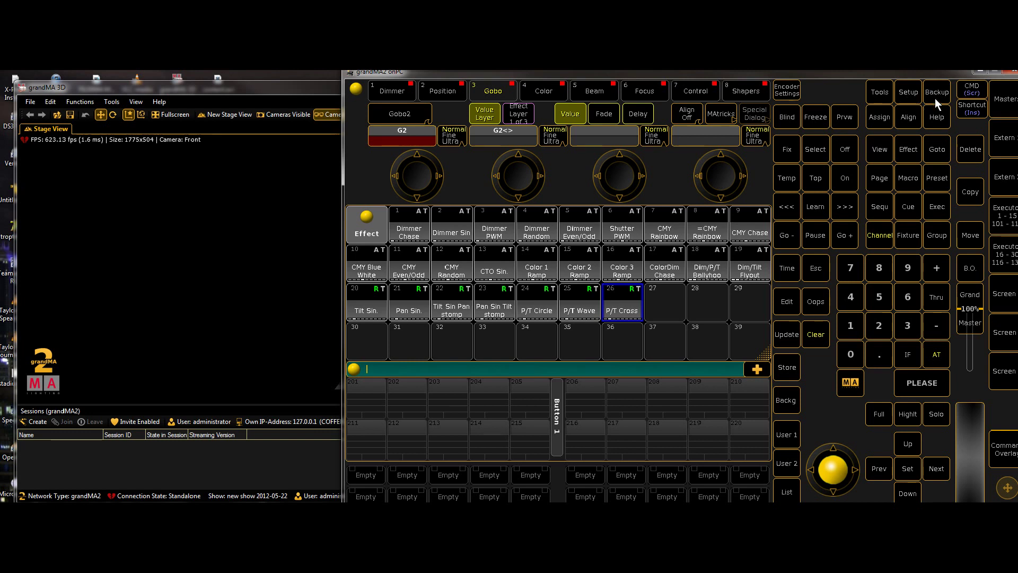
Step: Leave the current session in Setup > Network > MA Network Control so the console runs standalone
left_click(908, 95)
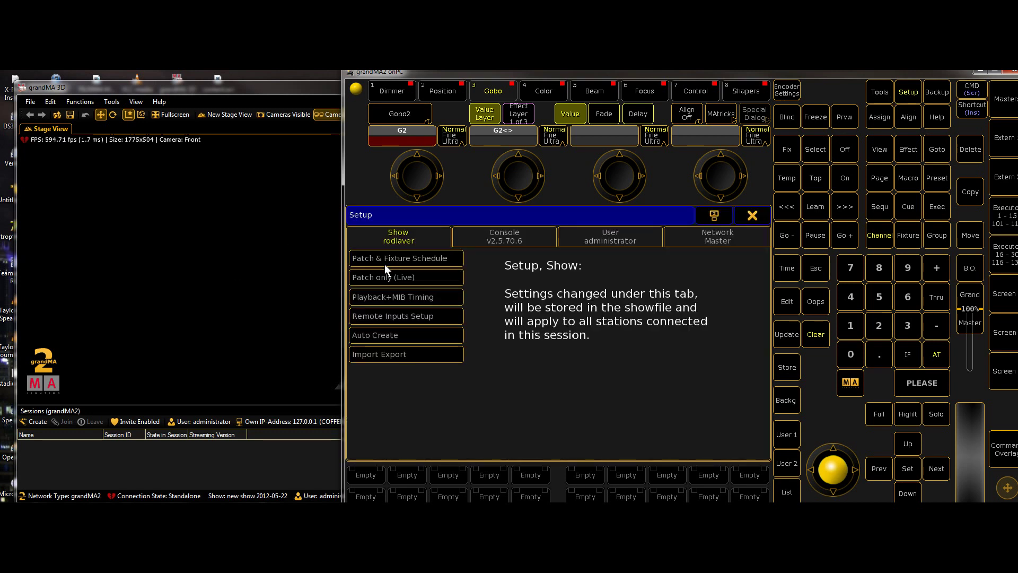
left_click(720, 237)
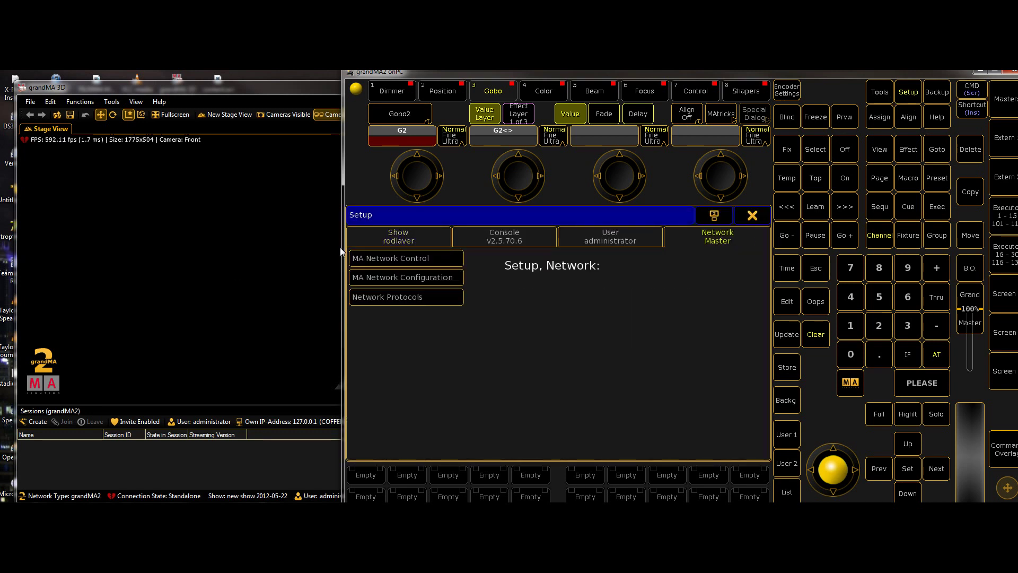
left_click(430, 259)
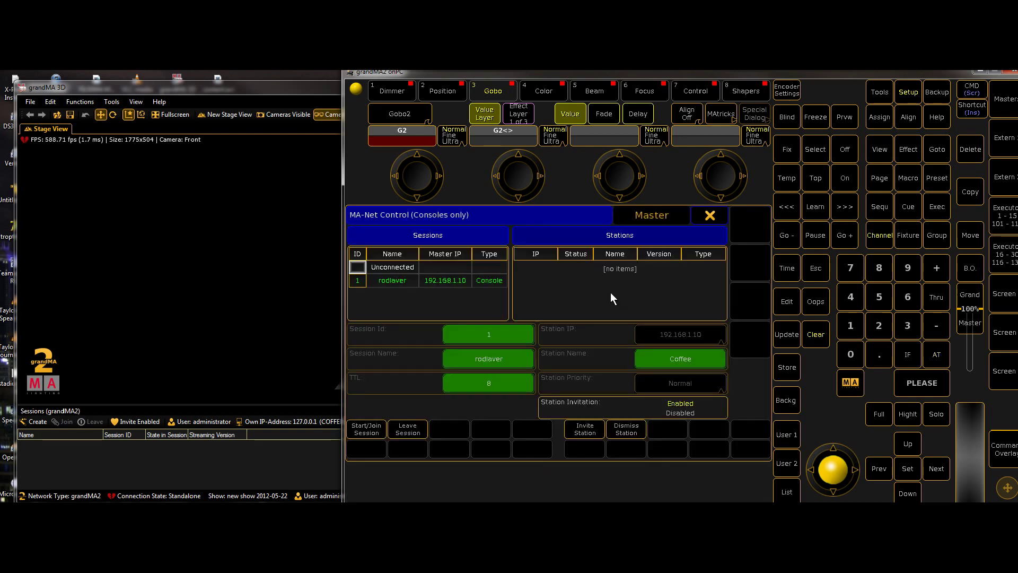
left_click(409, 430)
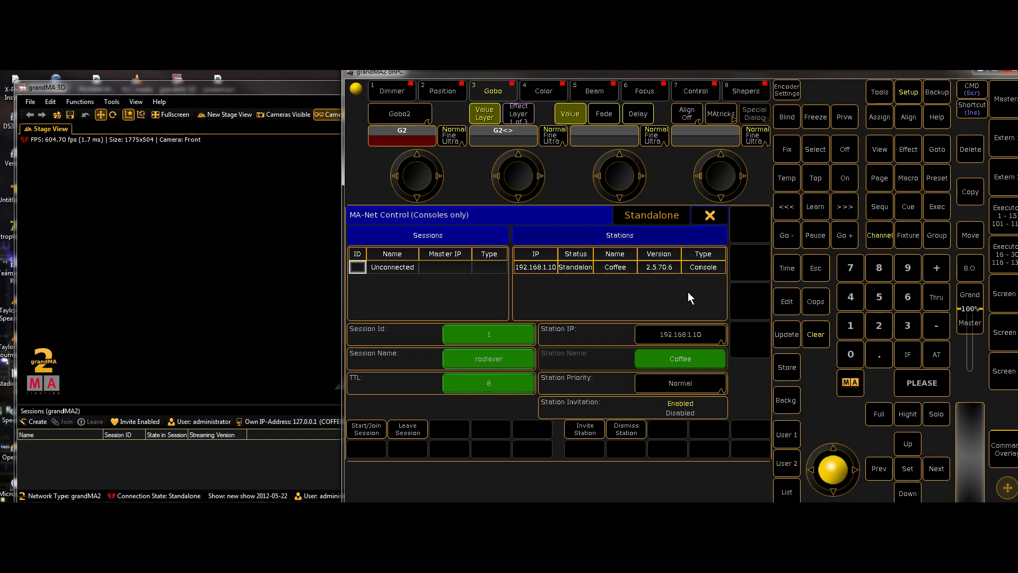
Step: Set the console's station IP to 127.0.0.1, acknowledge the restart notice, and close the window
left_click(670, 330)
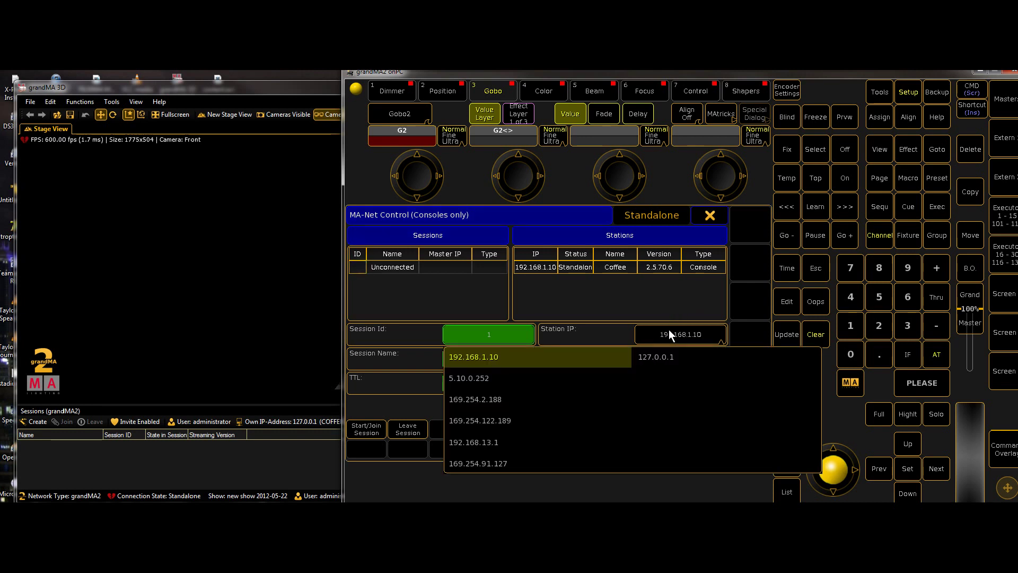
left_click(659, 357)
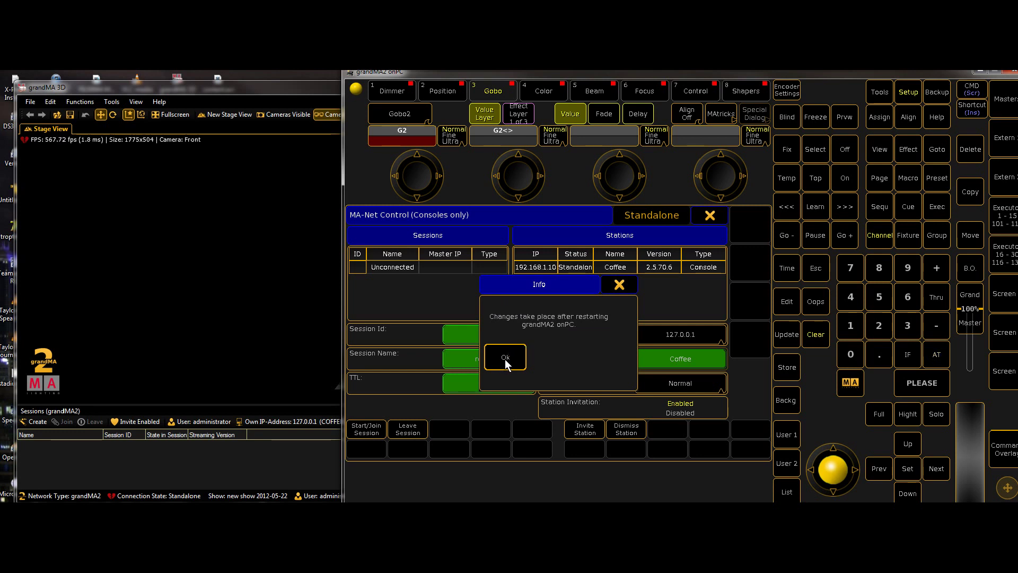
left_click(505, 359)
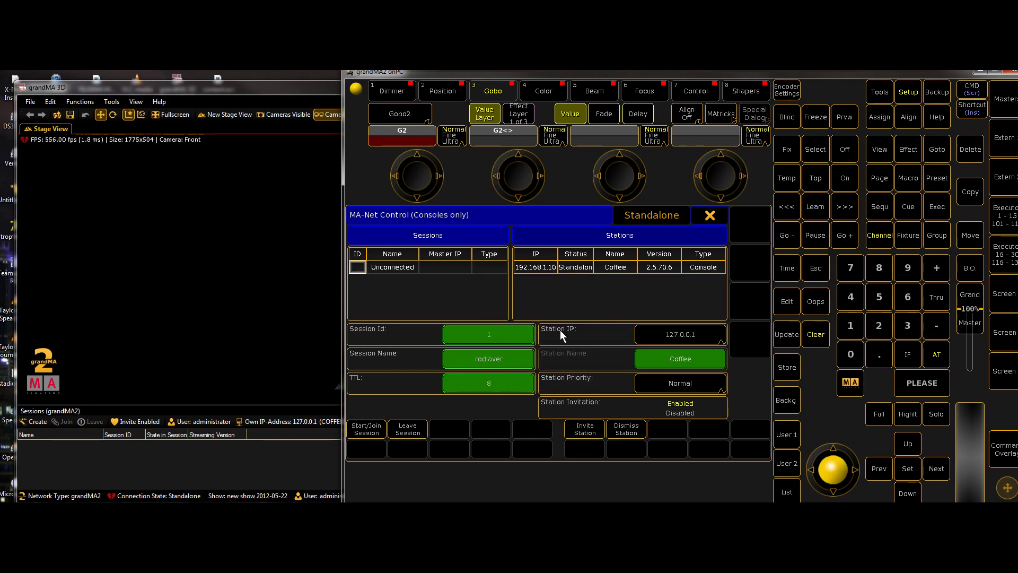
left_click(709, 215)
Step: Shut down grandMA2 onPC, saving the show, so the new station IP takes effect
left_click_drag(862, 71, 772, 101)
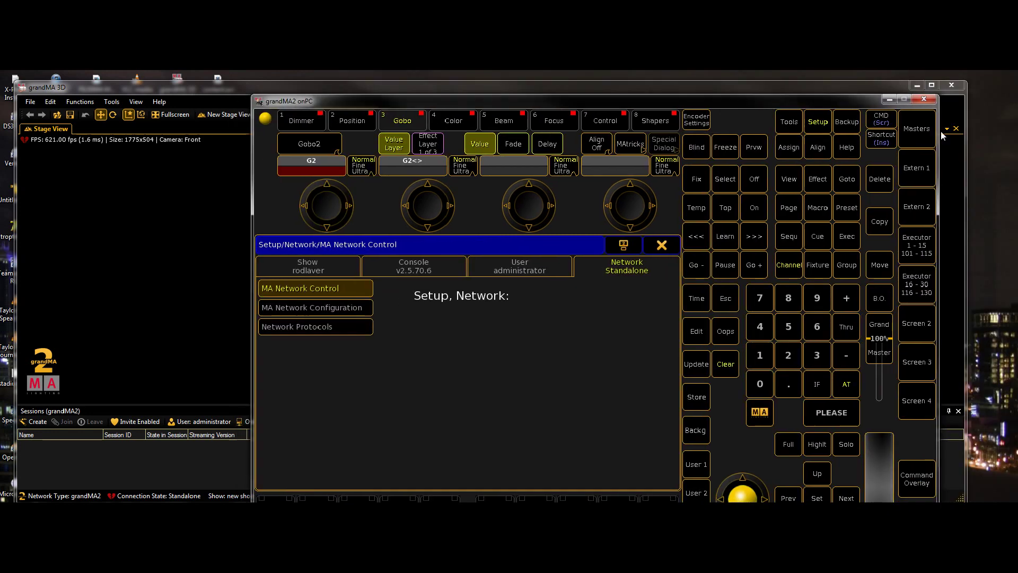
left_click(923, 99)
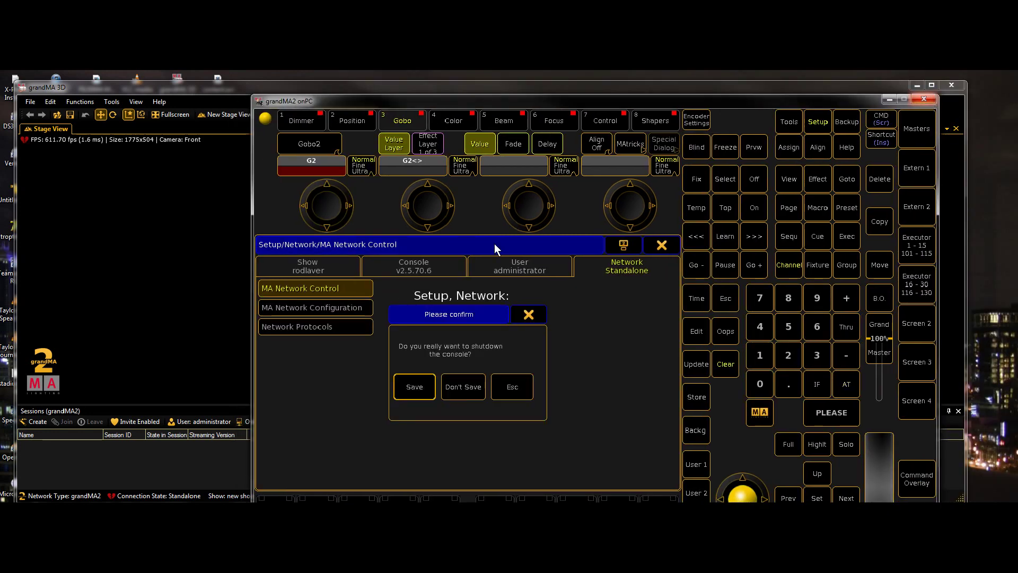
left_click(414, 387)
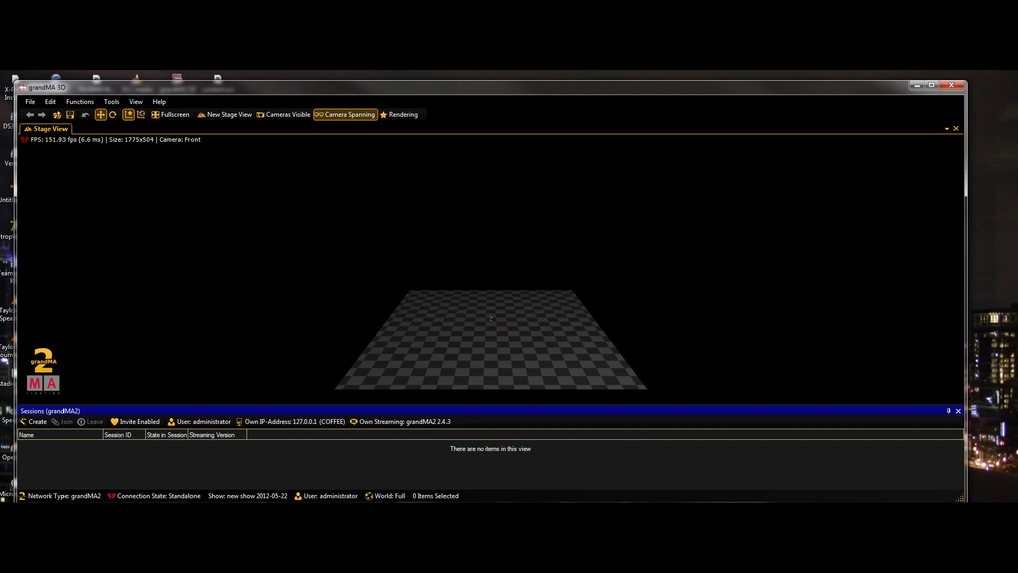
key("super")
left_click(80, 486)
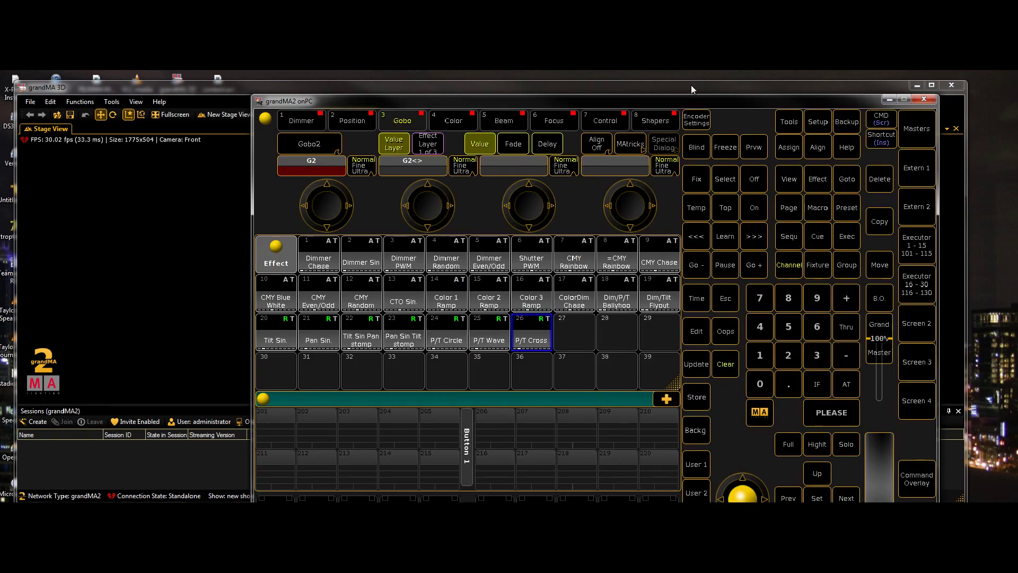
Step: Maximize grandMA 3D and move the onPC console window to the right side of the screen
double_click(182, 87)
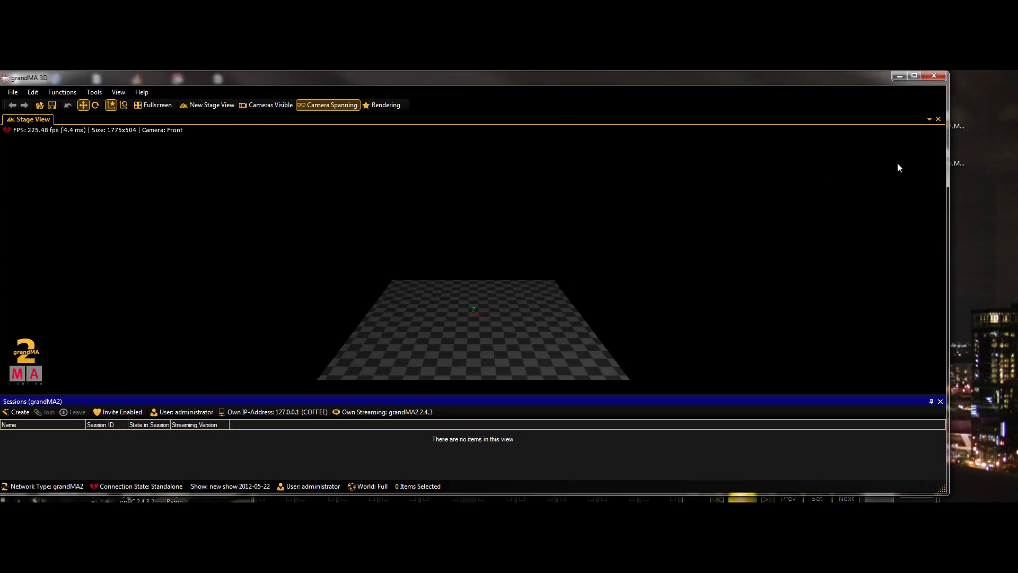
key("alt+Tab")
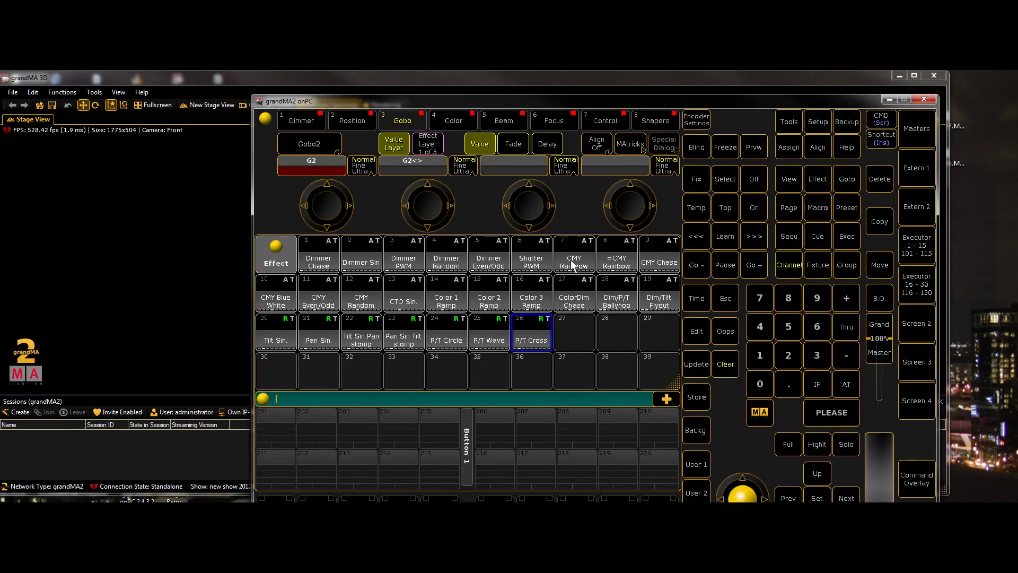
left_click_drag(492, 100, 603, 71)
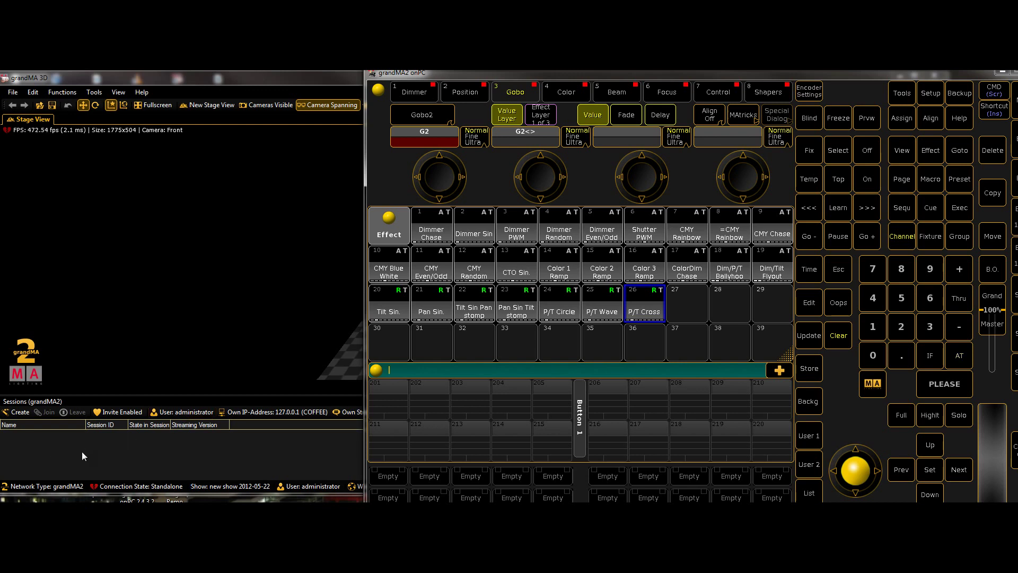
Step: Open Setup > Network > MA Network Control, listing the console at 127.0.0.1 as Standalone
left_click(929, 92)
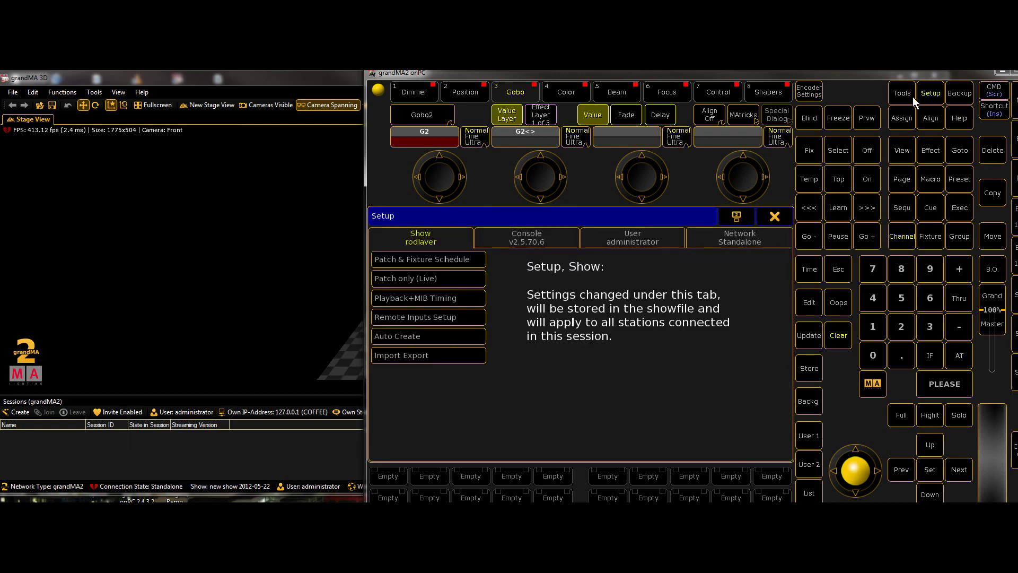
left_click(729, 237)
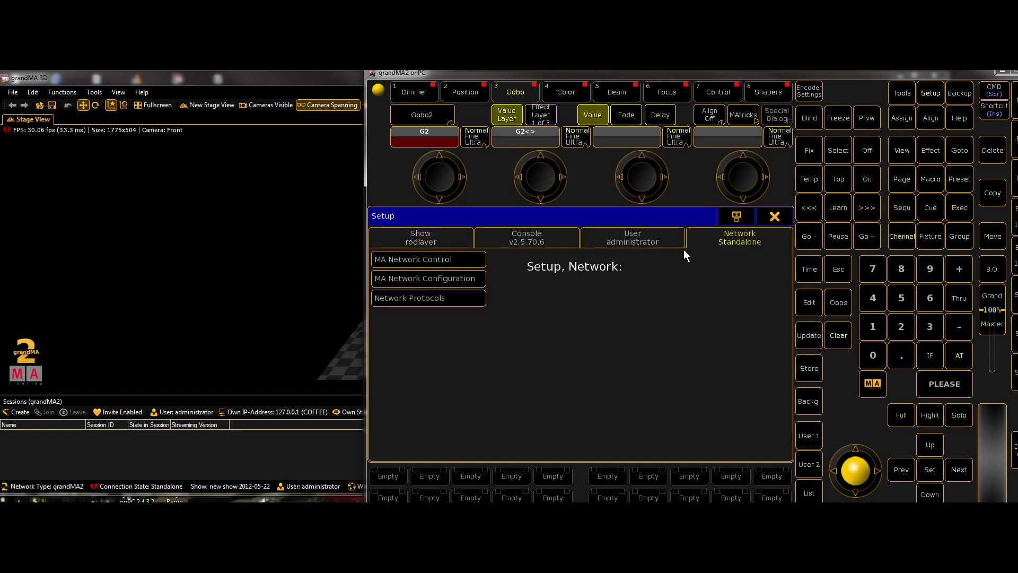
left_click(432, 260)
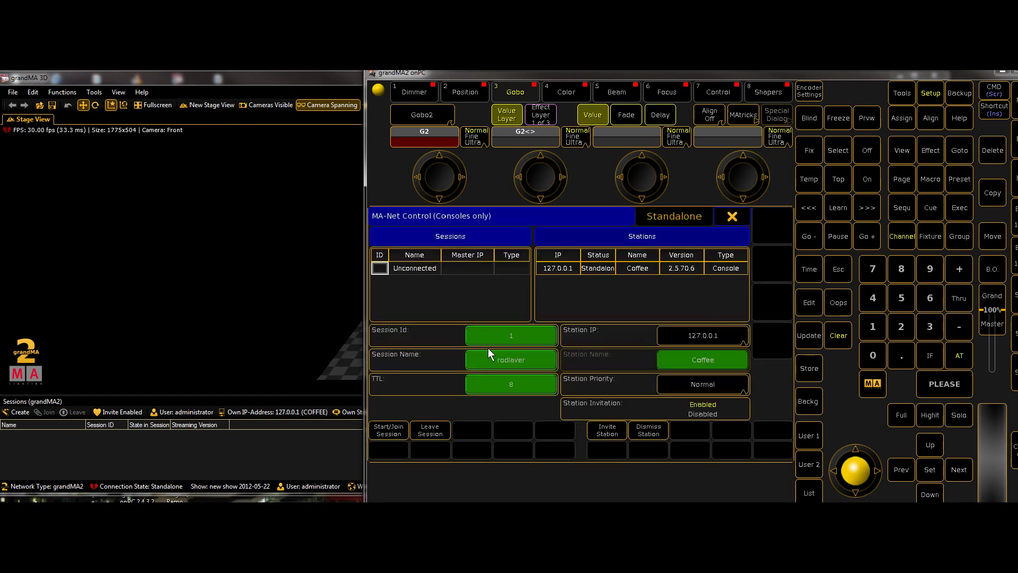
Step: Start the rodlaver session on onPC, then join it from grandMA 3D without saving the show
left_click(399, 433)
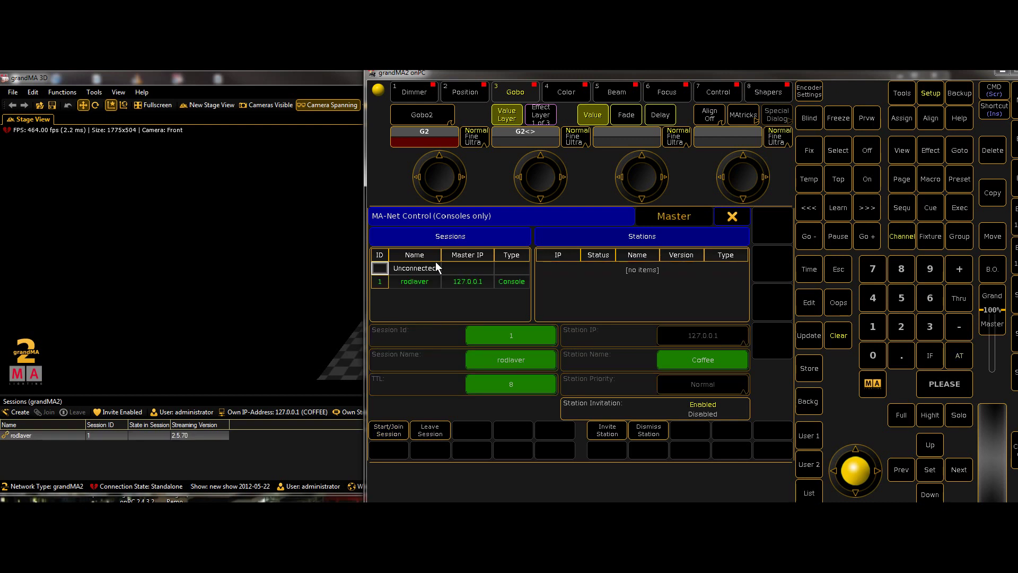
left_click(421, 281)
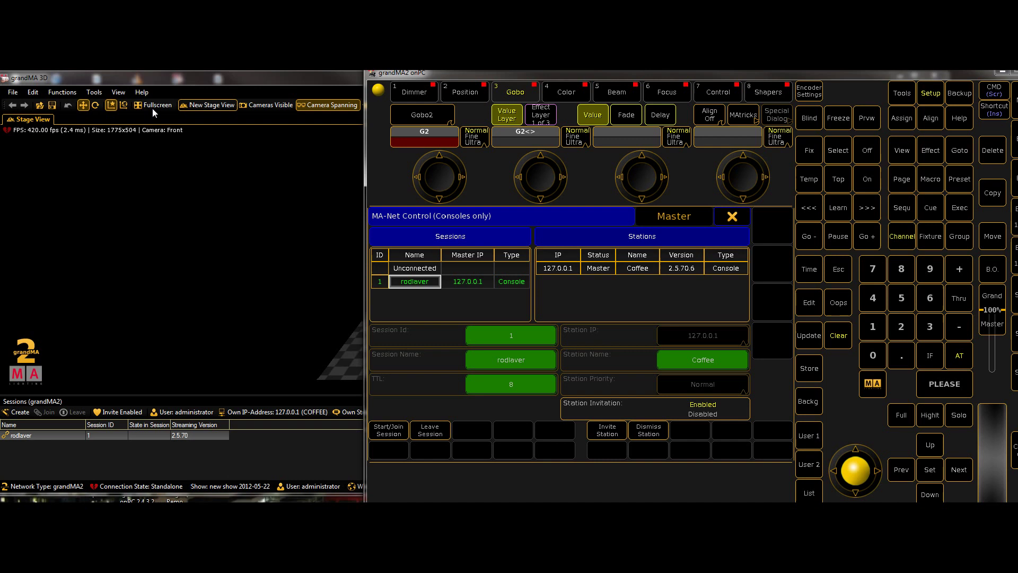
double_click(186, 78)
left_click(41, 435)
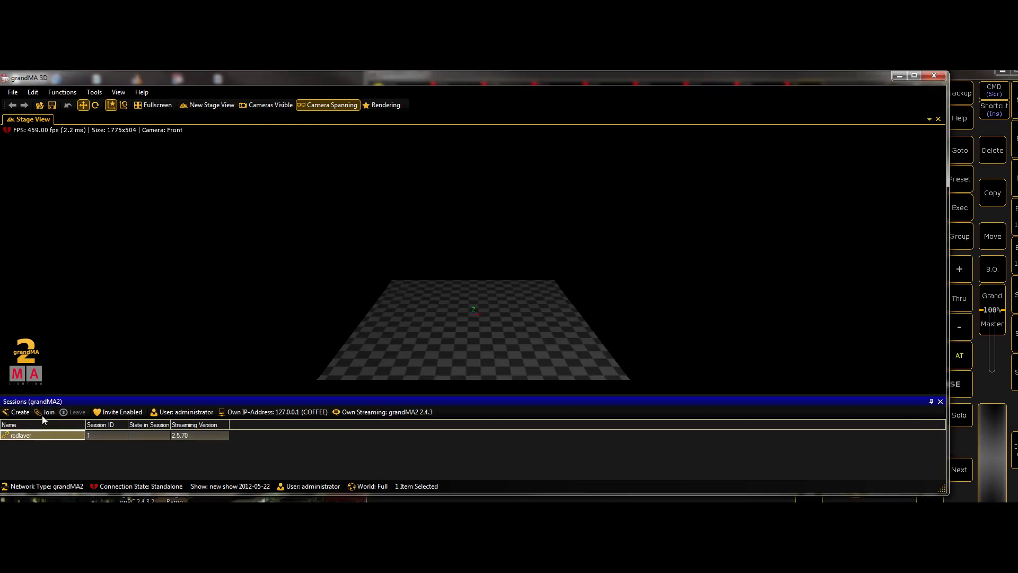
left_click(45, 412)
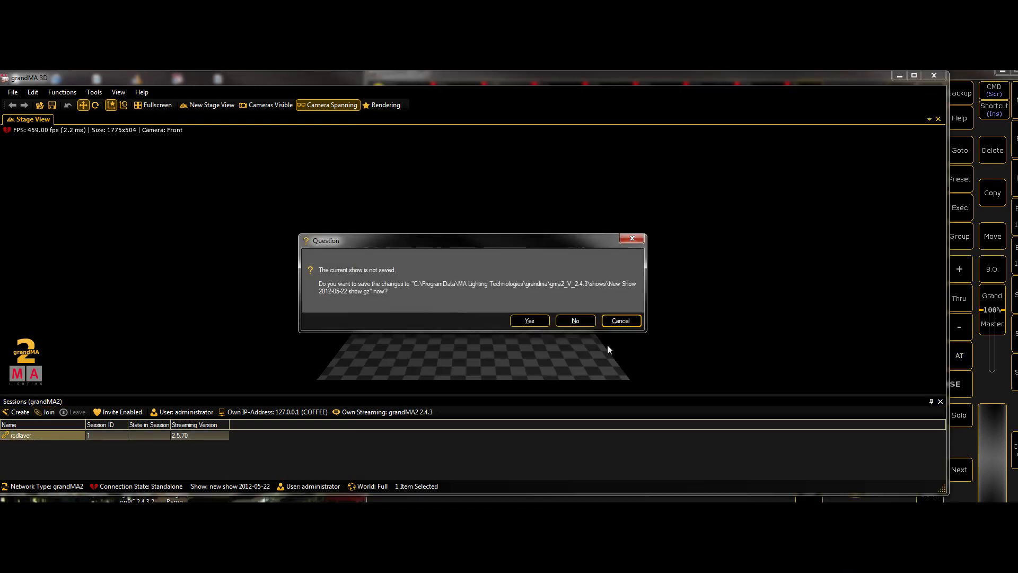
left_click(572, 321)
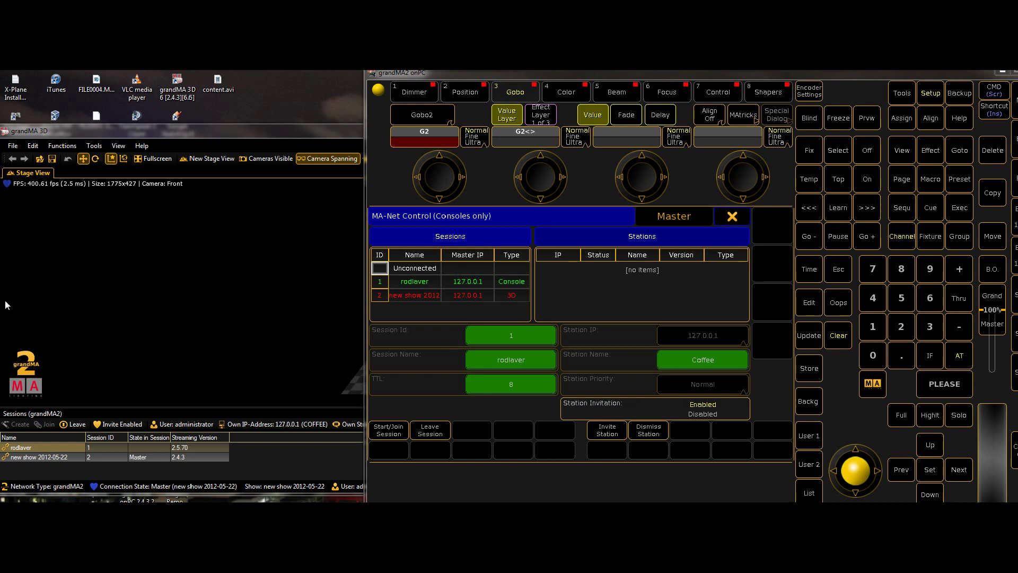
Step: Leave grandMA 3D's stray session 2, retry joining rodlaver without saving, then compare onPC's sessions
left_click(199, 396)
left_click(49, 448)
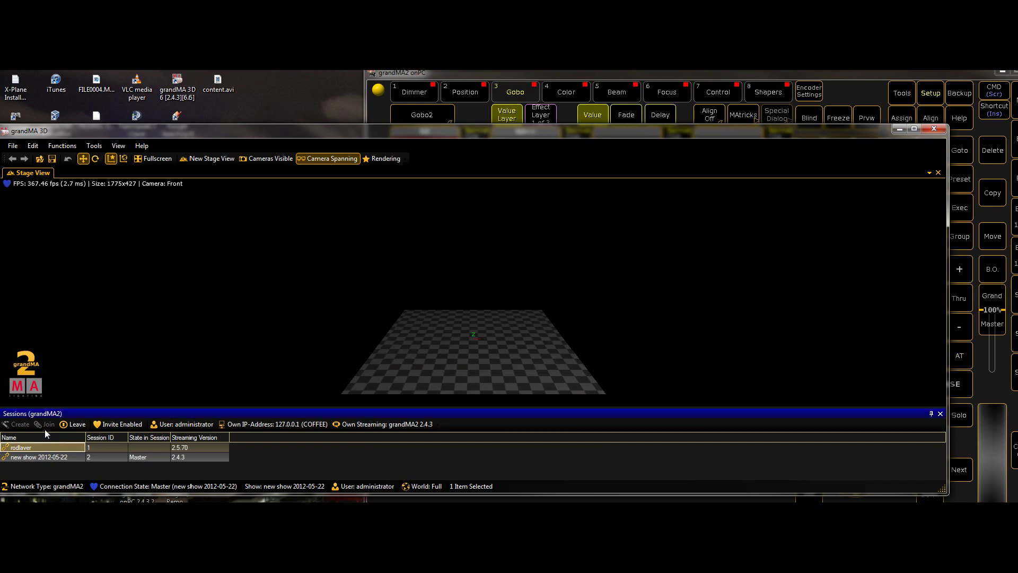
left_click(81, 426)
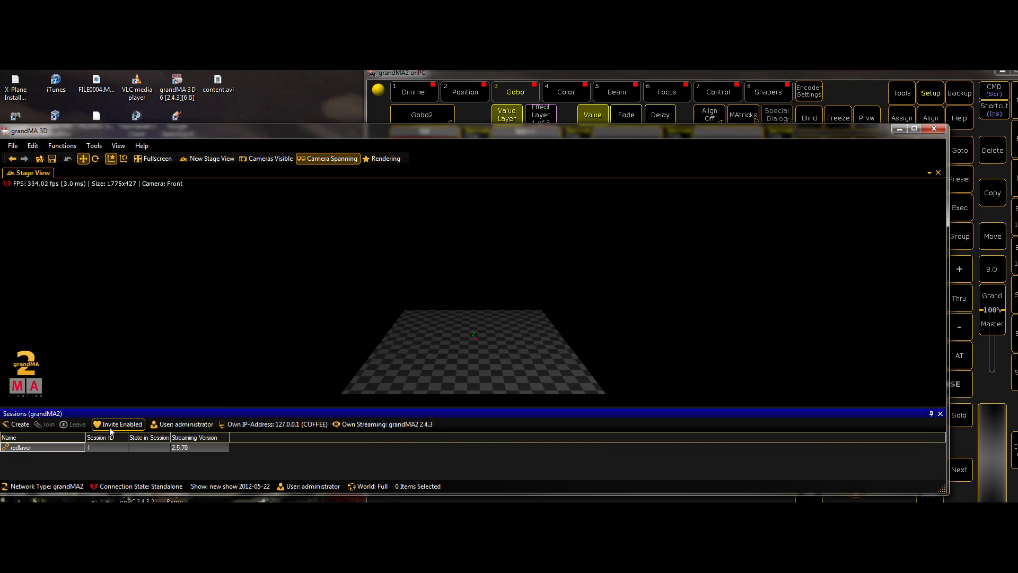
left_click(48, 426)
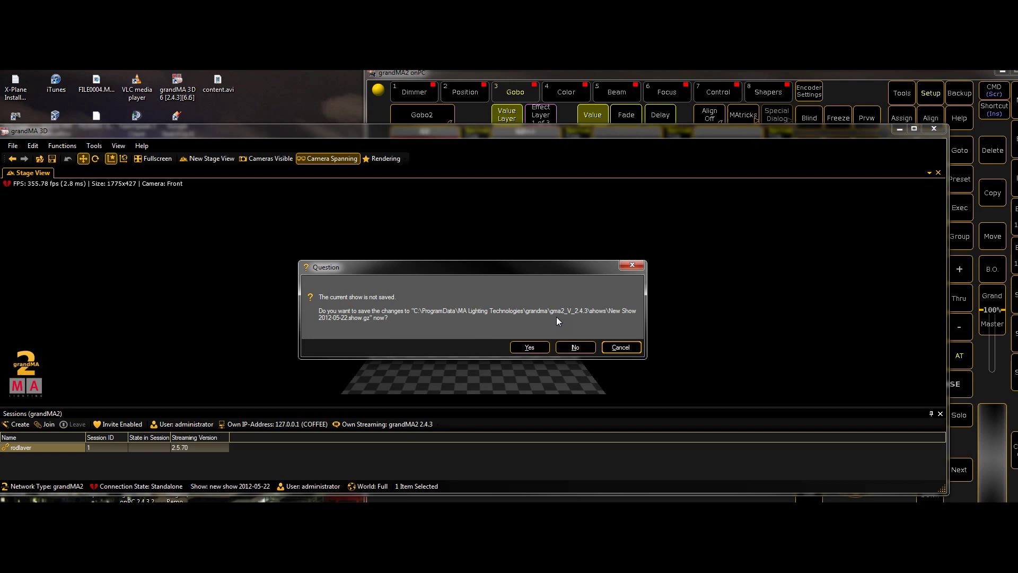
left_click(577, 352)
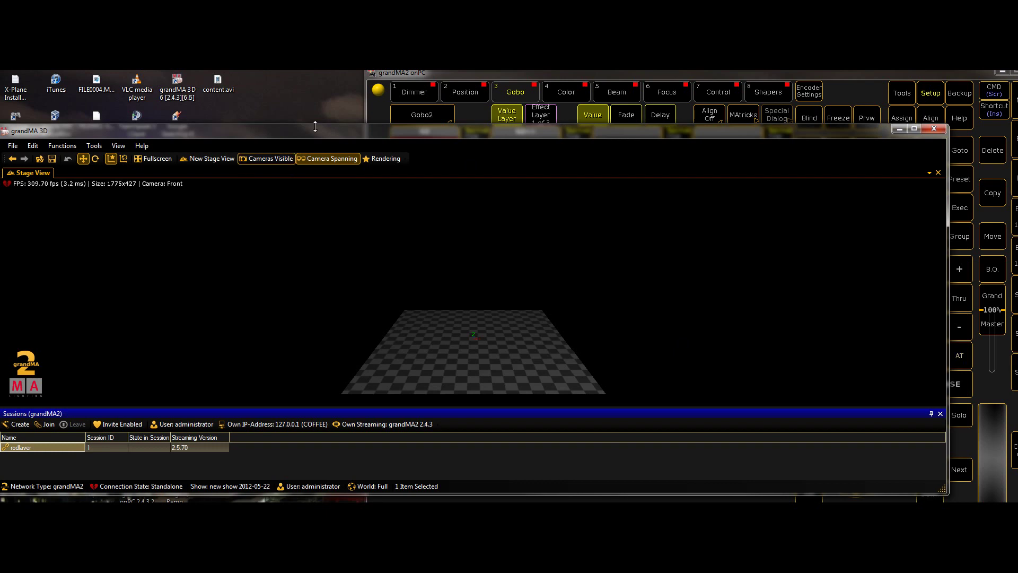
left_click(716, 71)
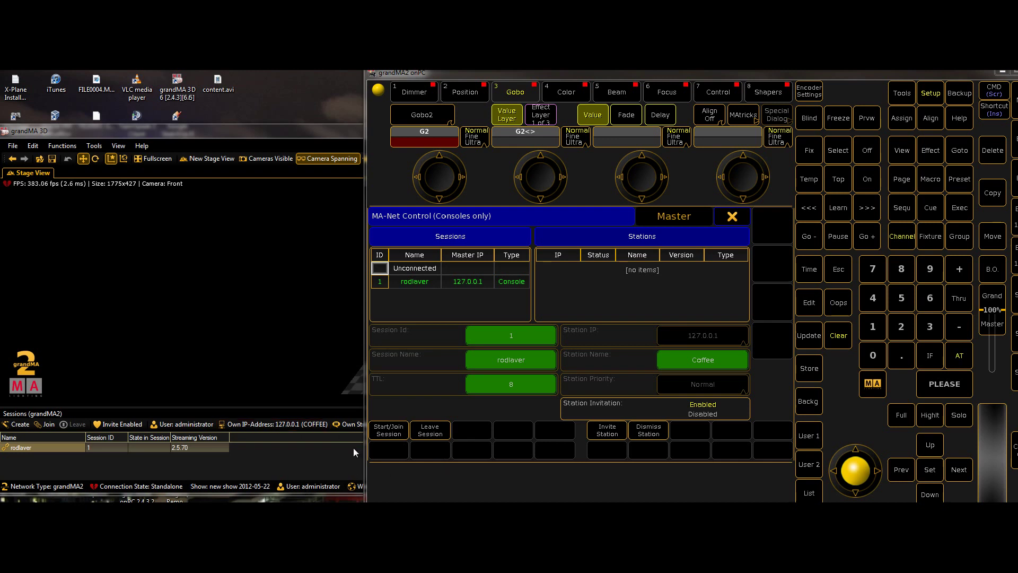
key("super+Up")
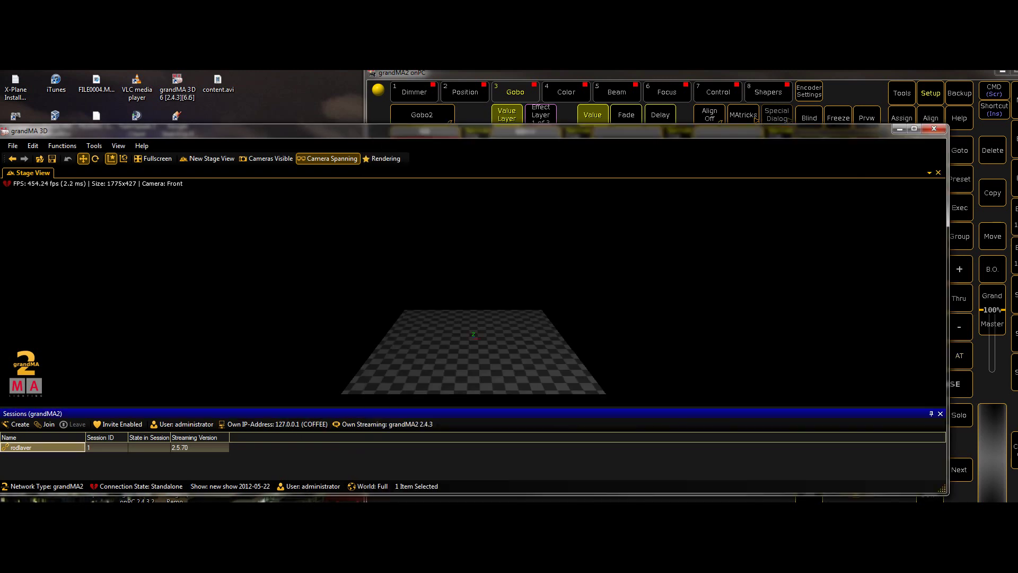
Step: Check grandMA 3D's version info (6.0.19.11754, streaming 2.4.3) under Help and close it
left_click(141, 146)
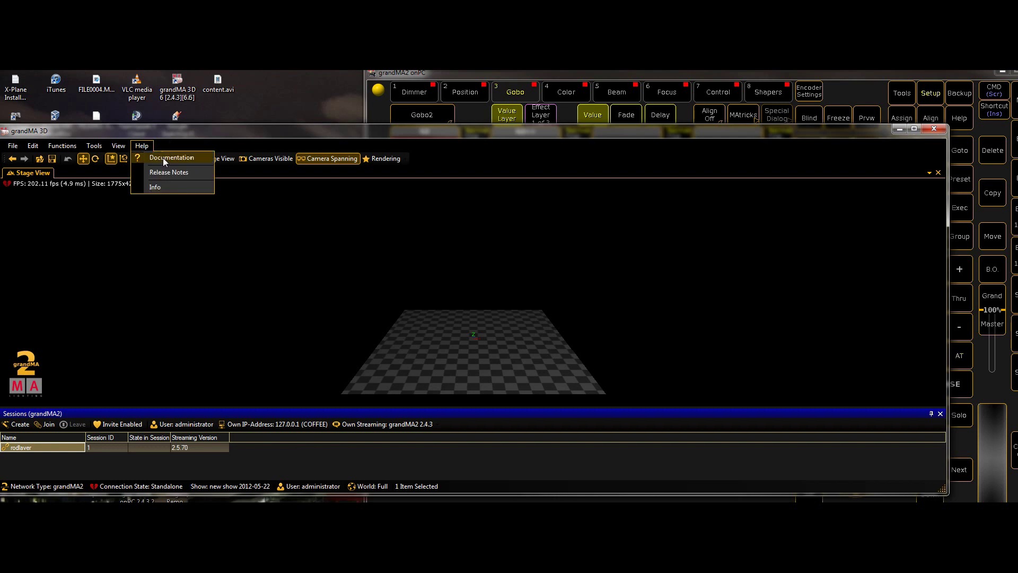
left_click(170, 187)
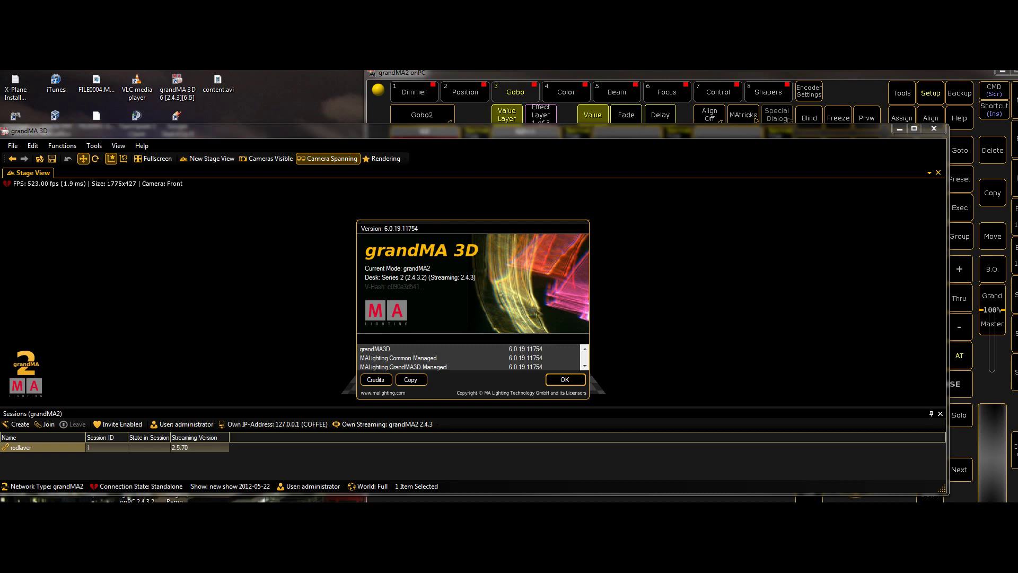
left_click(571, 379)
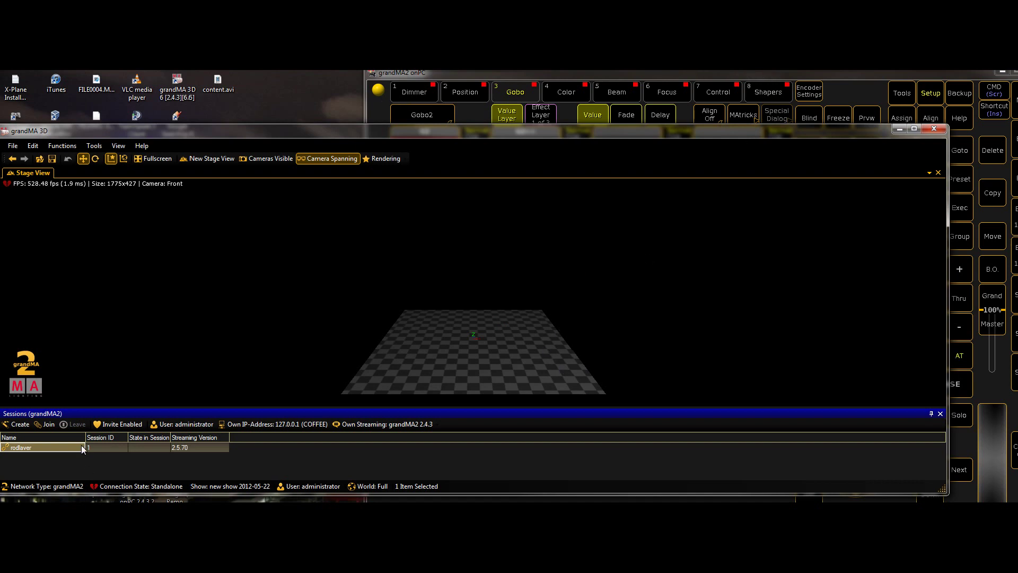
Step: Create and select session 2 'new show 2012-05-22', then minimize all windows to the desktop
left_click(19, 428)
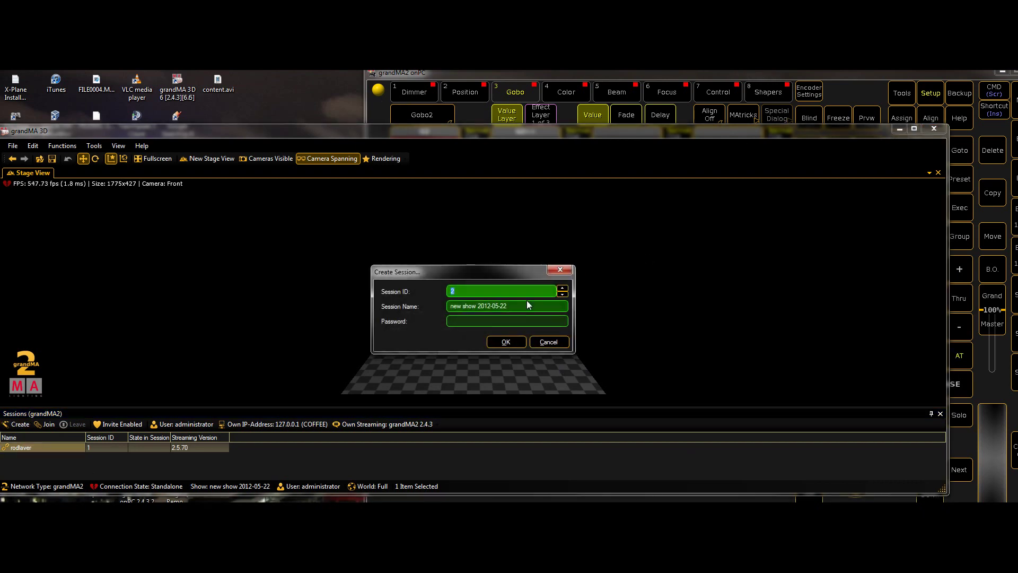
left_click(520, 344)
left_click(688, 71)
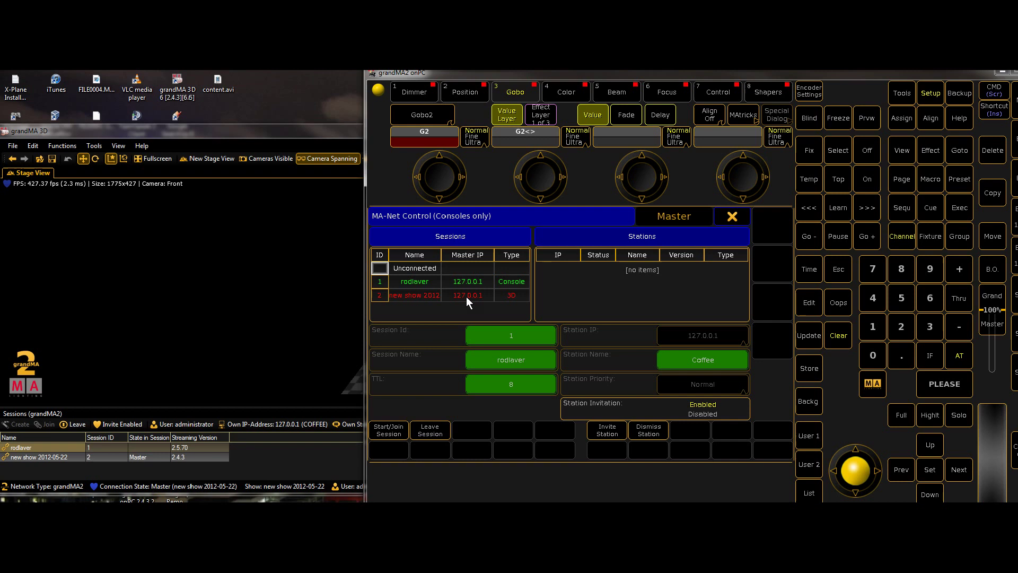
left_click(425, 292)
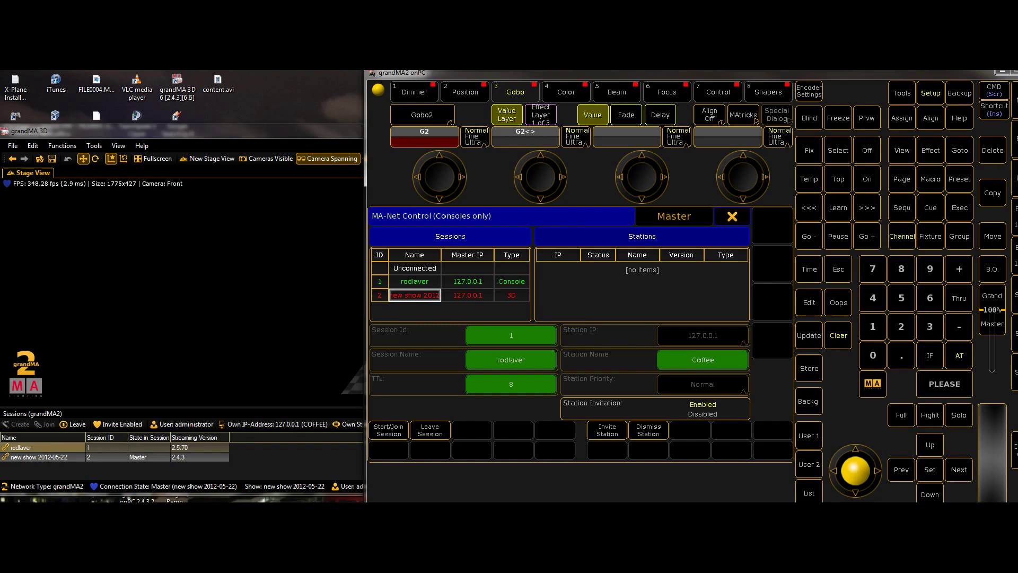
key("super+d")
key("super+d")
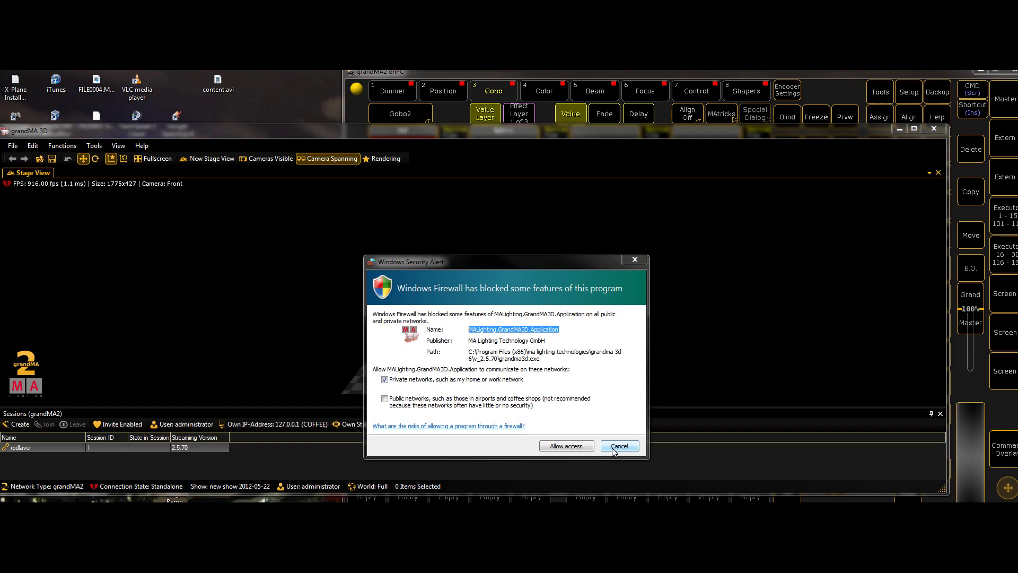
Step: Allow grandMA 3D through the firewall and shrink and raise its window to uncover the console
left_click(568, 456)
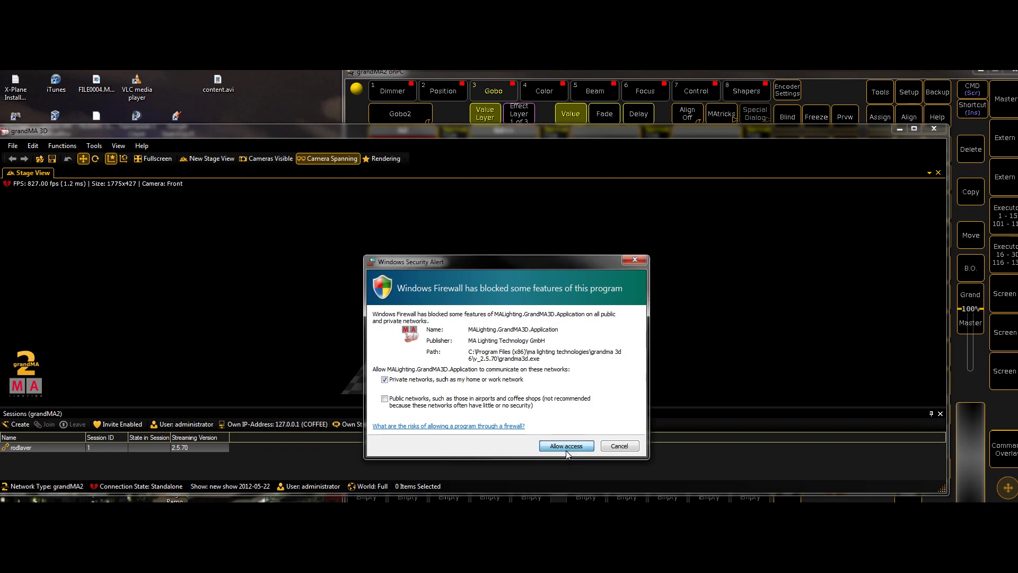
left_click(559, 444)
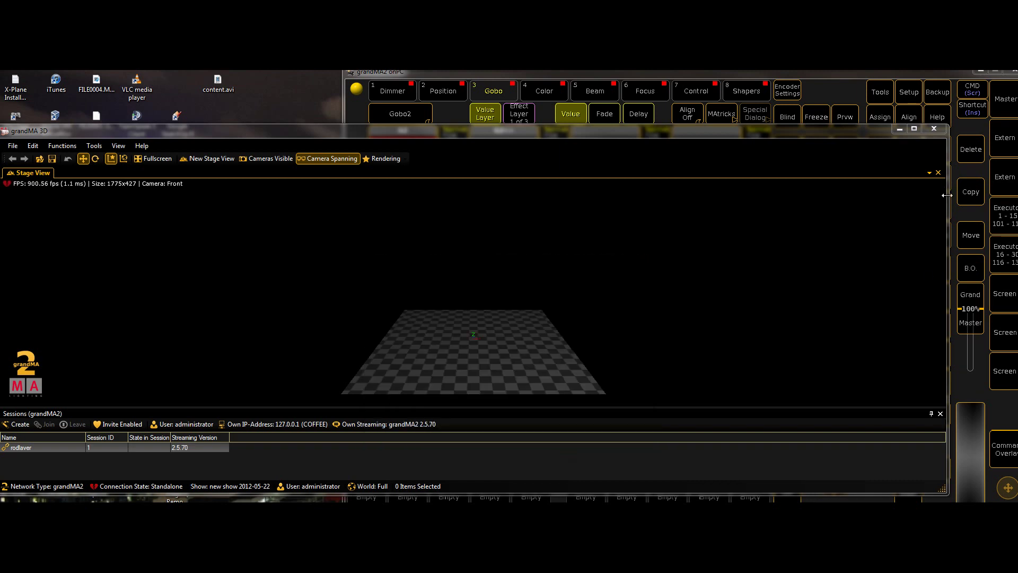
left_click_drag(948, 199, 422, 170)
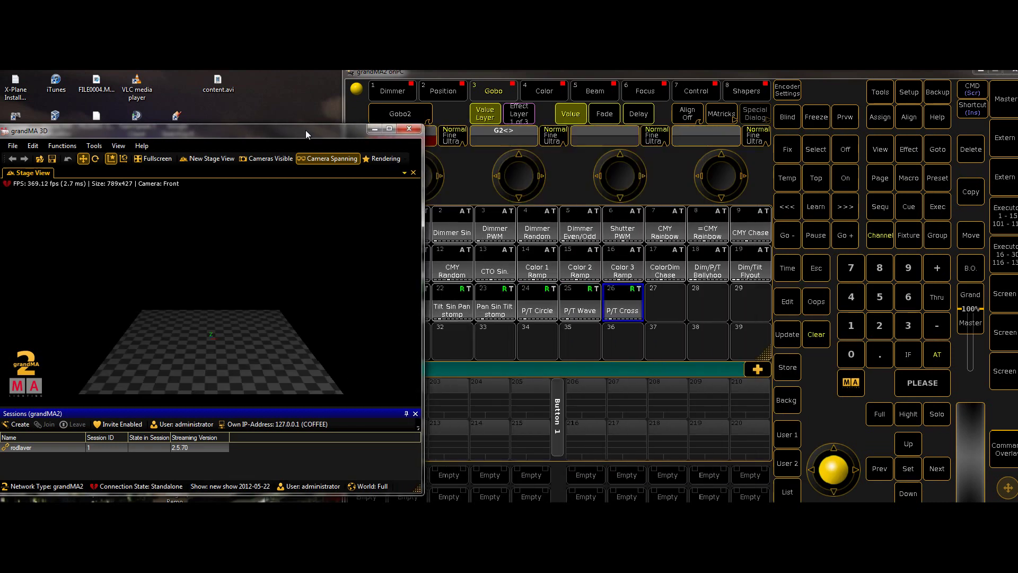
left_click_drag(306, 130, 302, 76)
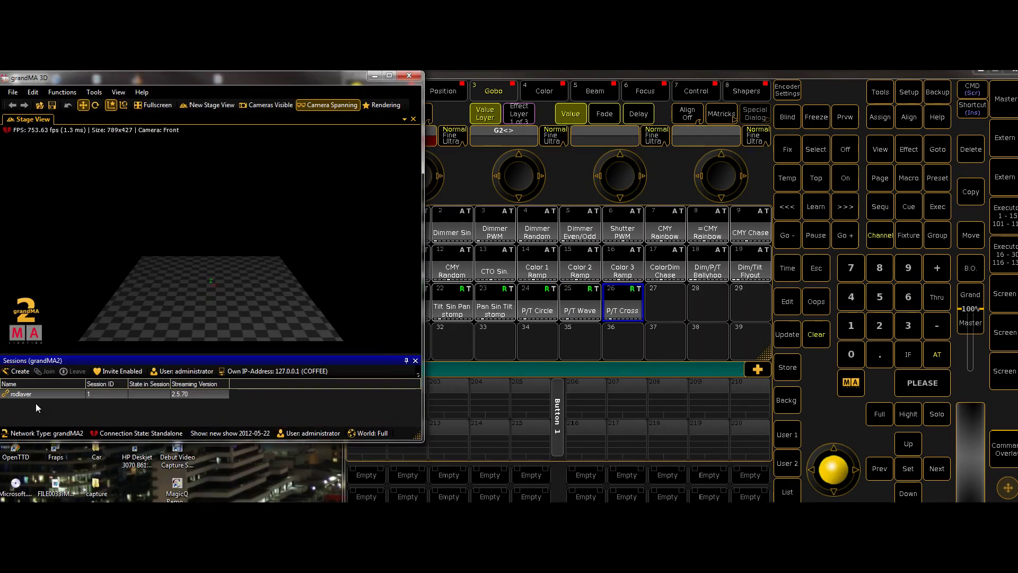
Step: Join the rodlaver session as slave without saving the current show
left_click(24, 394)
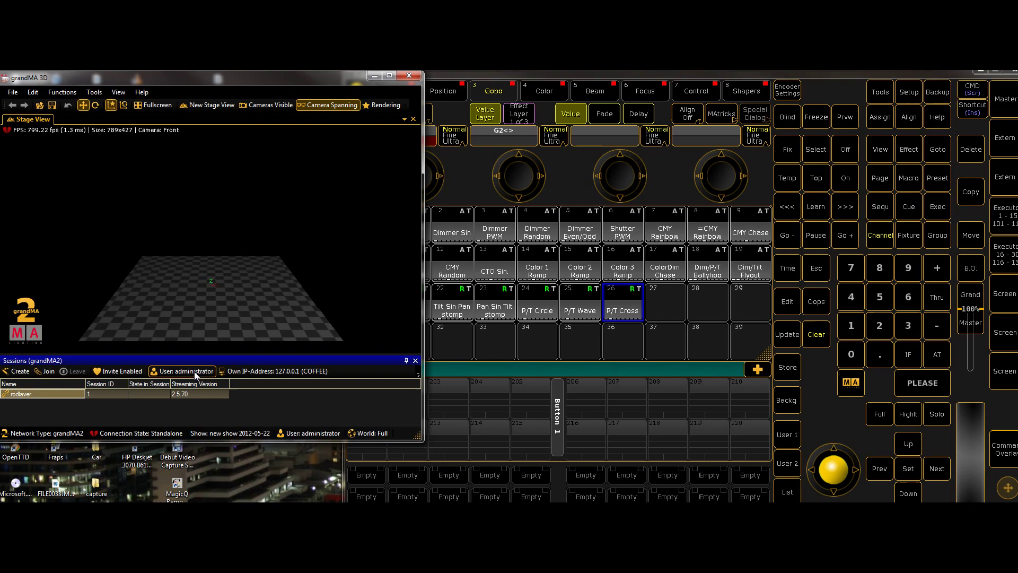
left_click(45, 372)
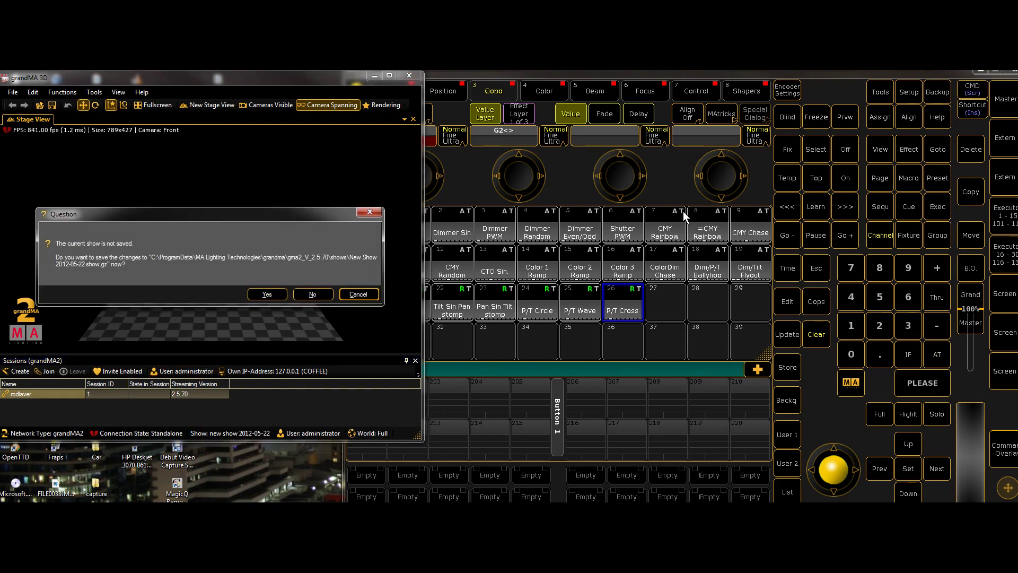
left_click(307, 293)
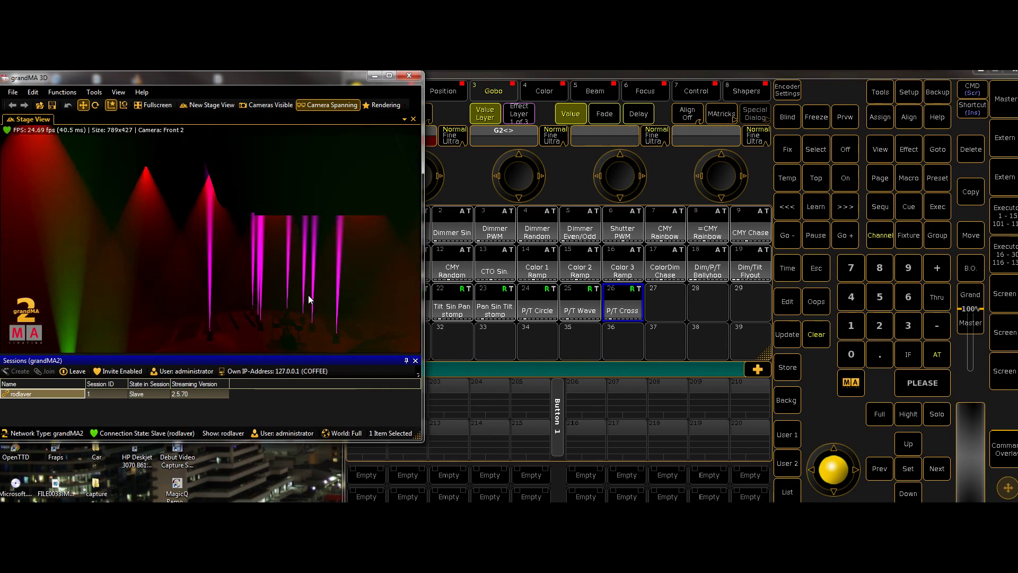
Step: Pull the camera back and raise the point light colour to 25% in Rendering
left_click_drag(228, 275, 214, 245)
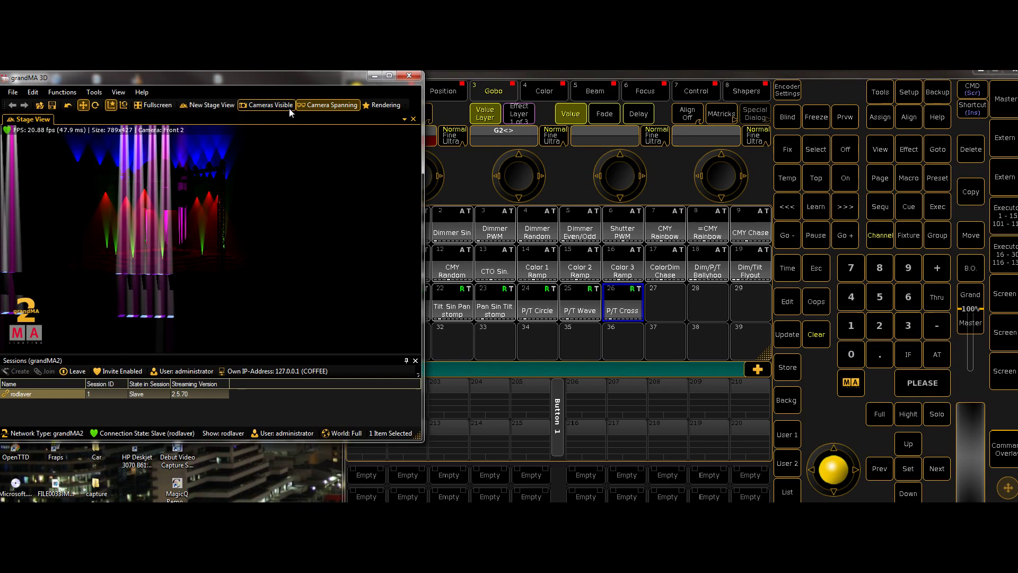
left_click(375, 106)
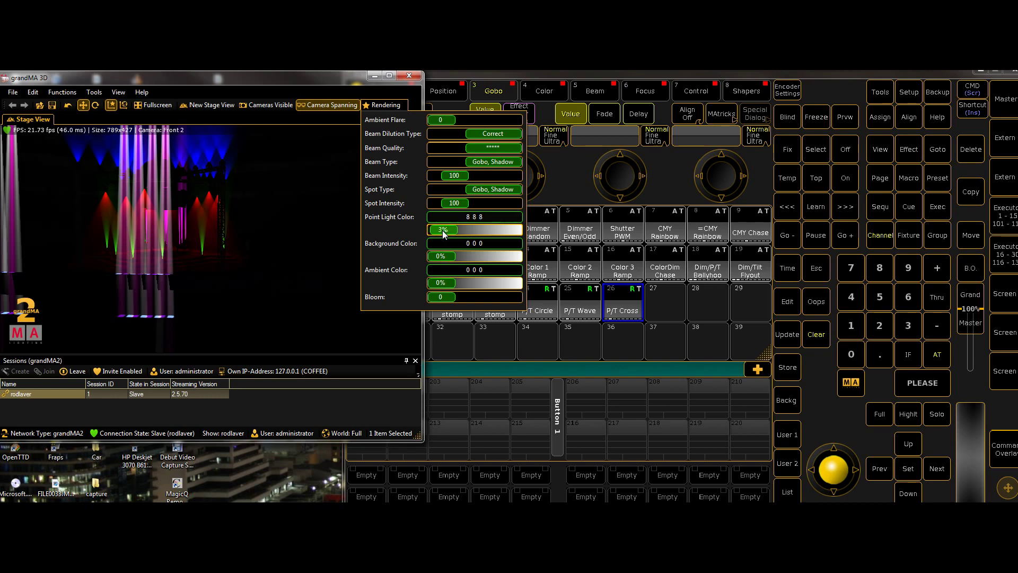
left_click_drag(443, 230, 459, 230)
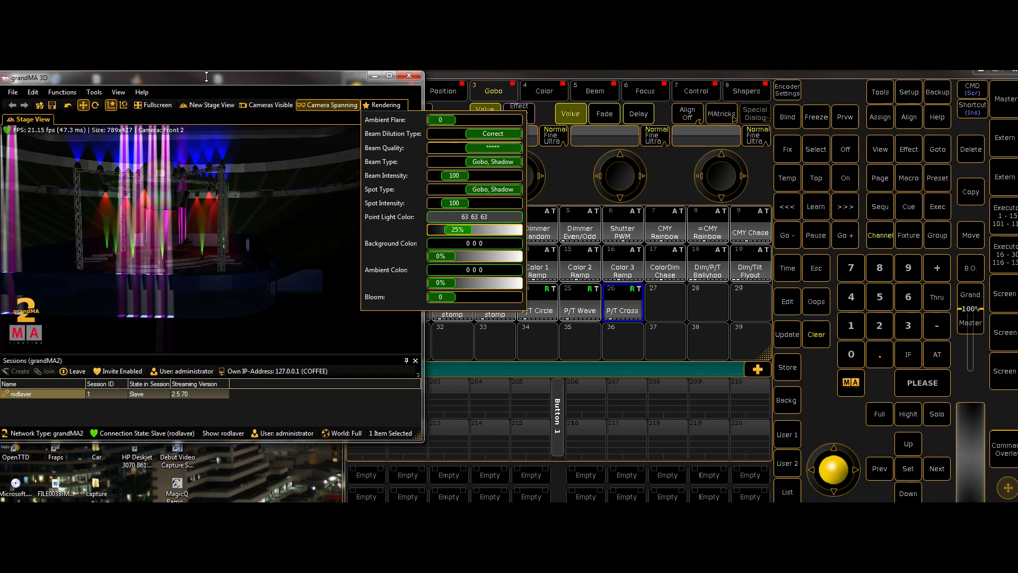
Step: Widen the grandMA 3D window to the full screen width
left_click(416, 367)
left_click(262, 141)
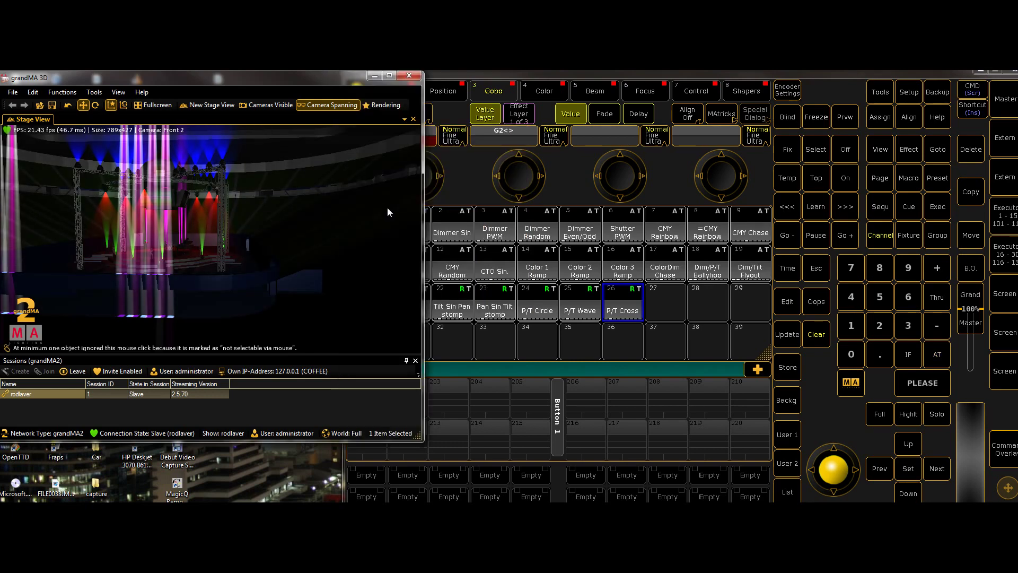
left_click_drag(421, 206, 1013, 227)
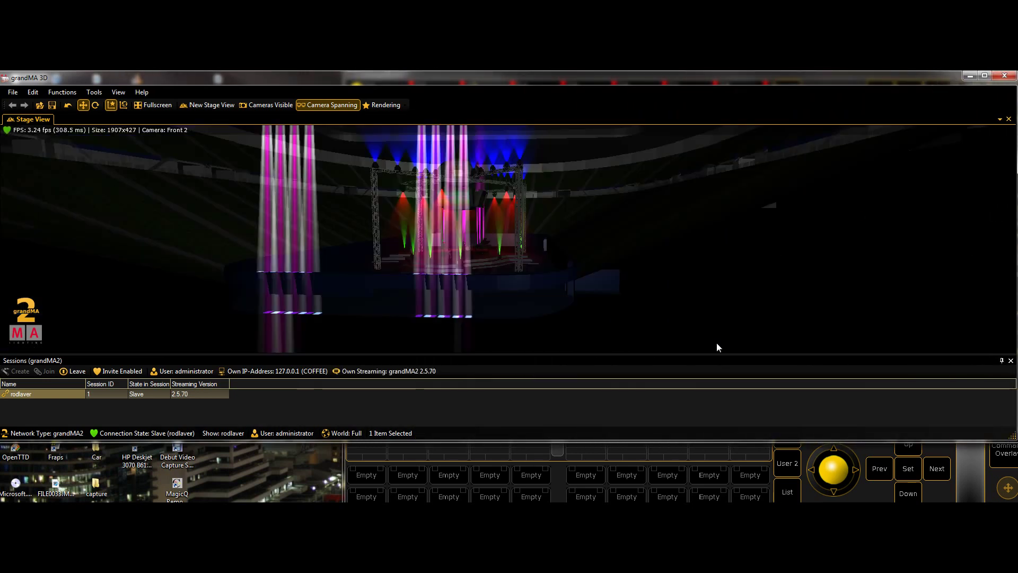
Step: Make the 3D window taller, hide the Sessions panel, and move the camera closer to the stage
left_click_drag(602, 441, 605, 500)
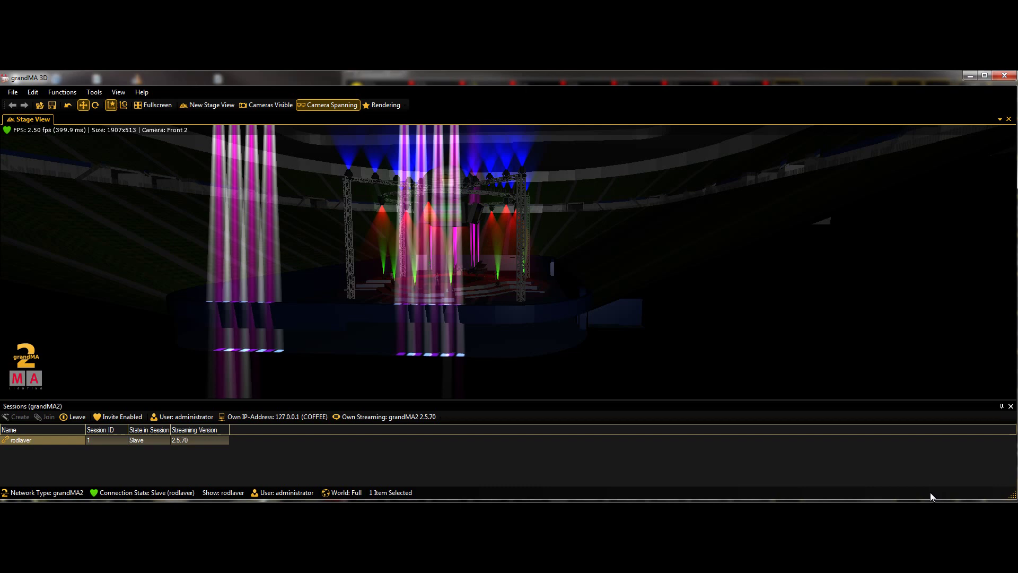
left_click(1011, 407)
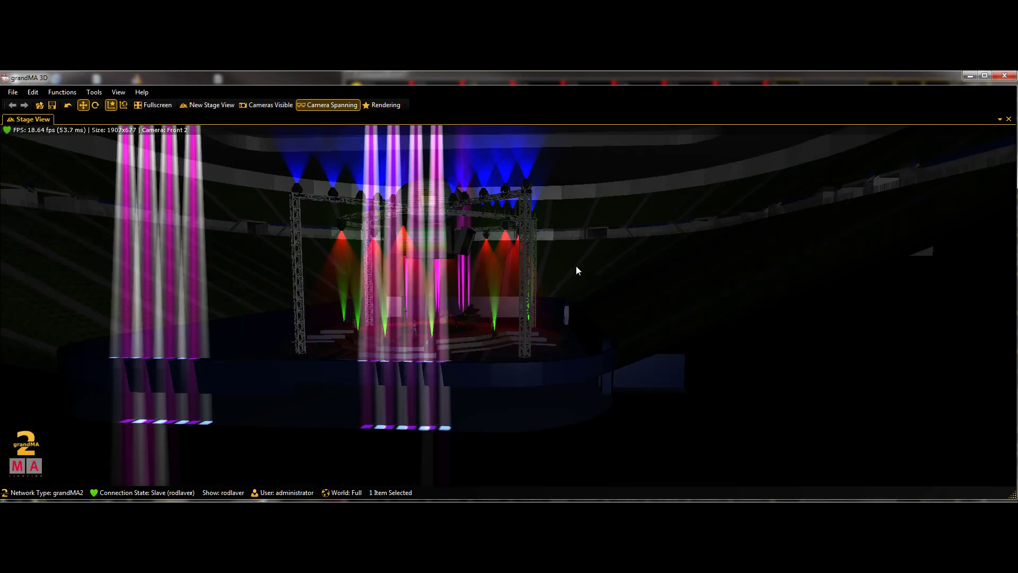
left_click_drag(575, 268, 598, 345)
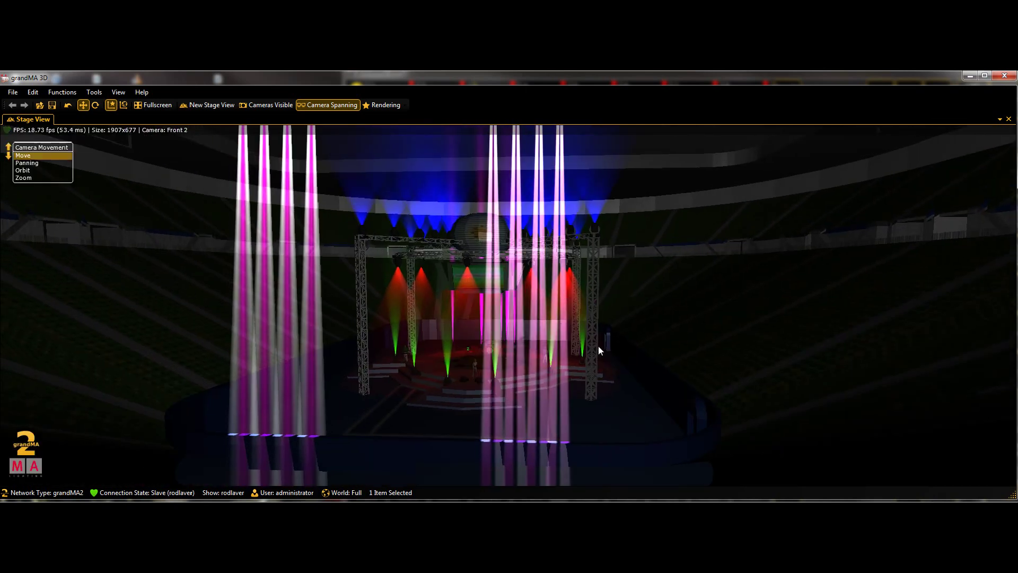
left_click(393, 106)
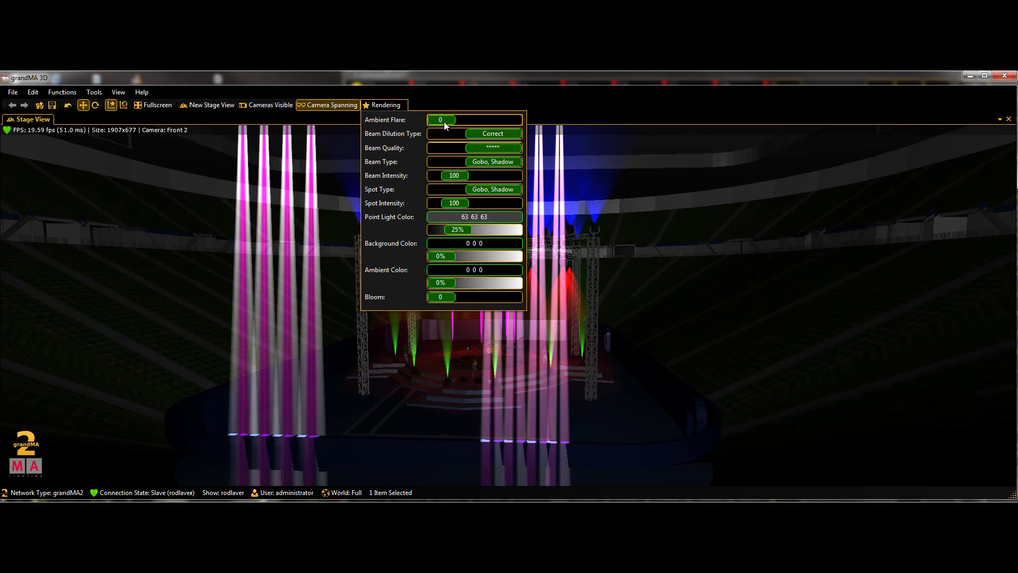
Step: Max out ambient flare, toggle beam dilution, set full beam intensity and Shadow-only spot type
mouse_move(444, 122)
left_mouse_down()
mouse_move(551, 117)
mouse_move(460, 128)
left_mouse_up()
left_click_drag(488, 134, 446, 162)
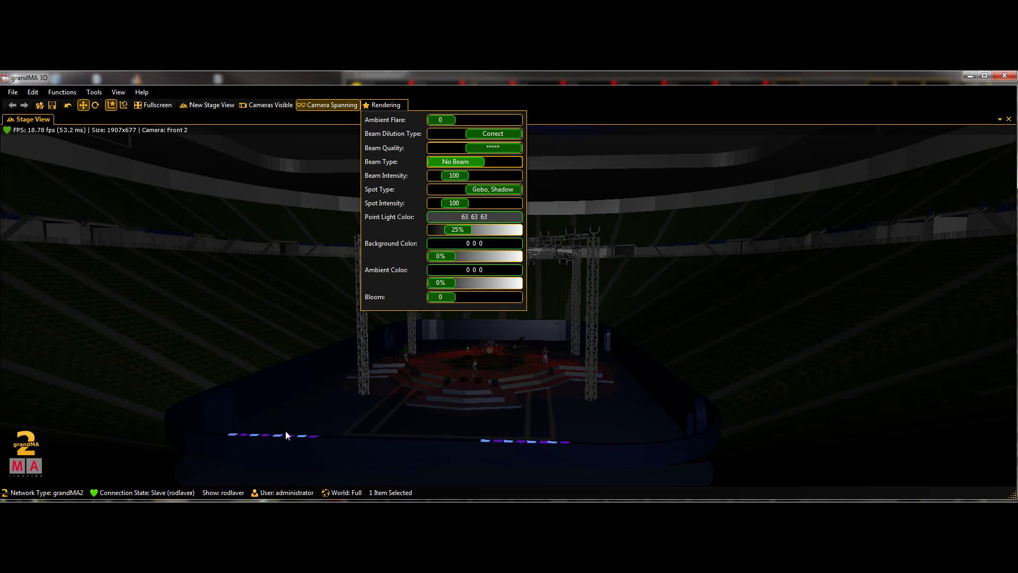
left_click_drag(446, 162, 483, 158)
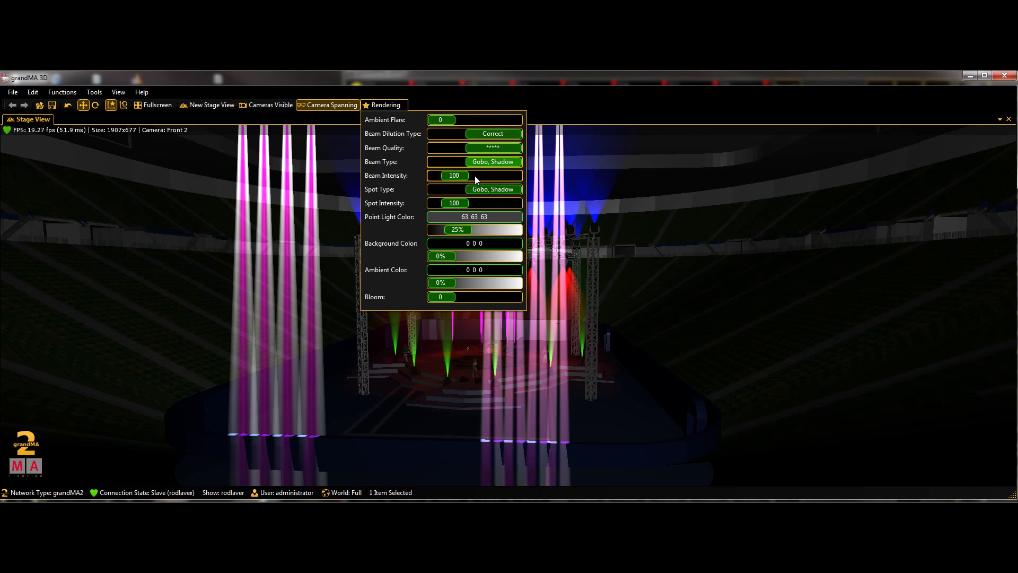
mouse_move(454, 177)
left_mouse_down()
mouse_move(532, 184)
mouse_move(454, 196)
left_mouse_up()
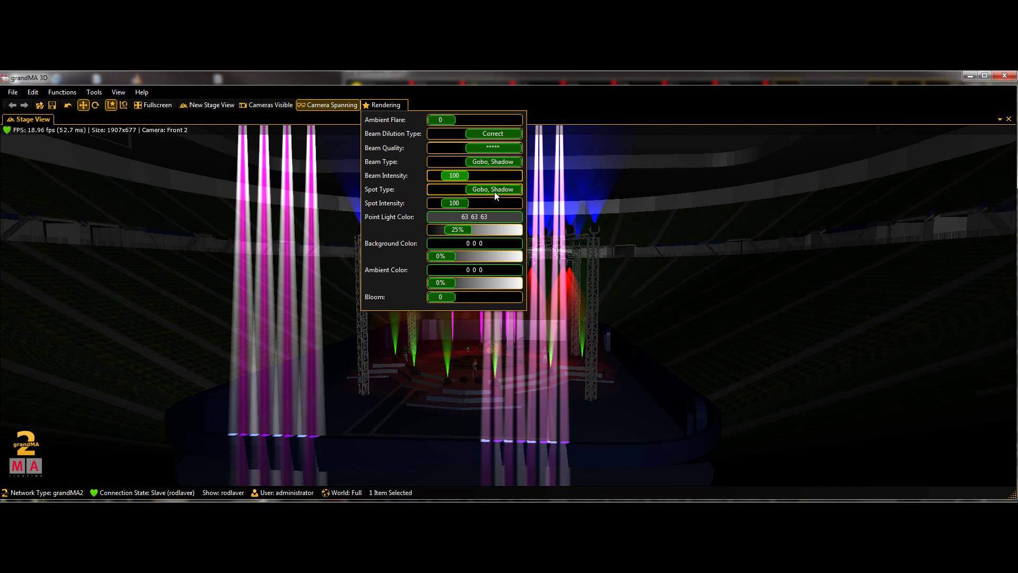
left_click_drag(495, 192, 521, 193)
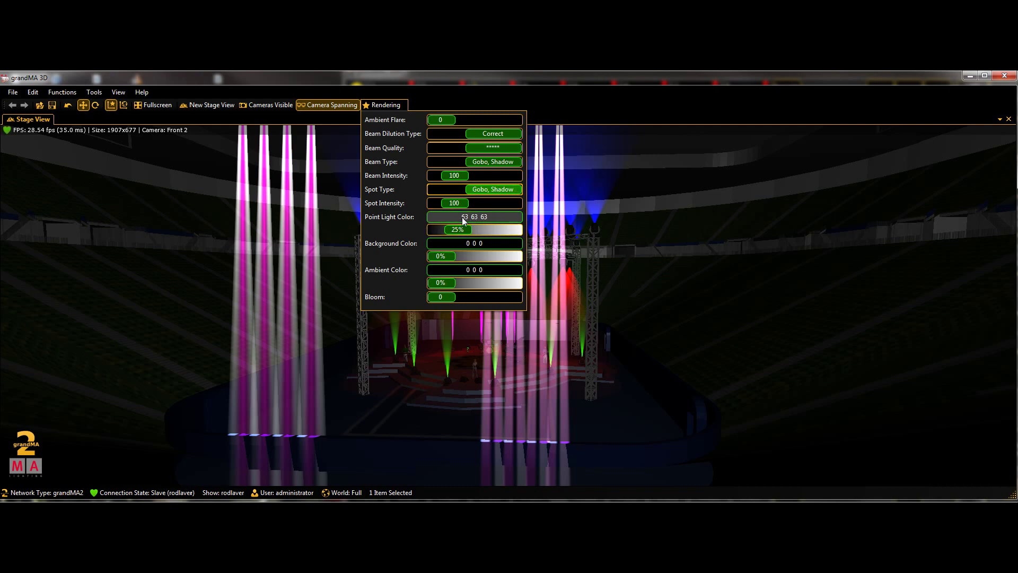
Step: Drop point light colour to 0%, lighten the background to grey, adjust bloom and close options
left_click_drag(455, 234, 512, 222)
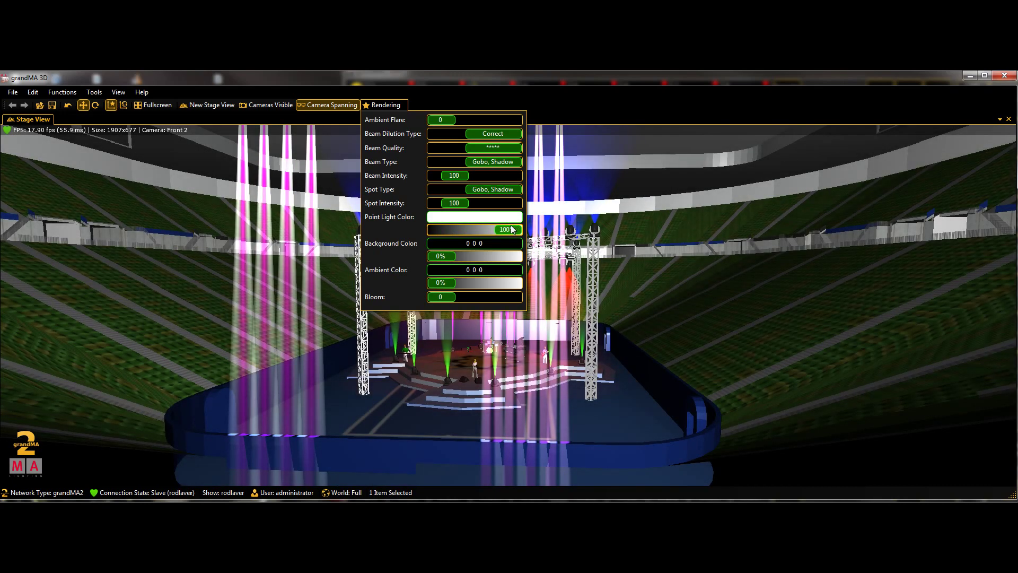
left_click_drag(508, 233, 419, 244)
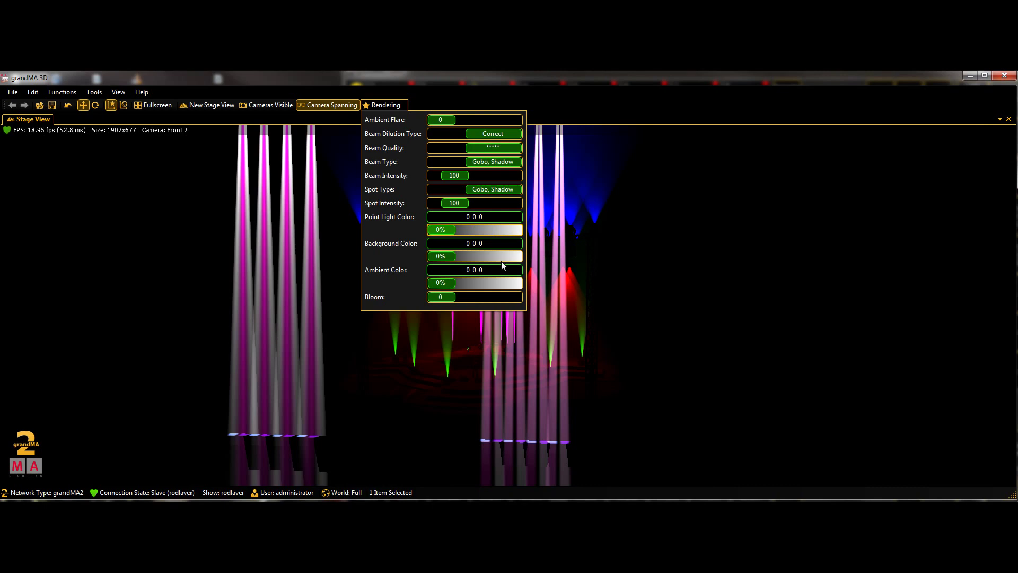
left_click_drag(446, 259, 246, 211)
left_click(125, 213)
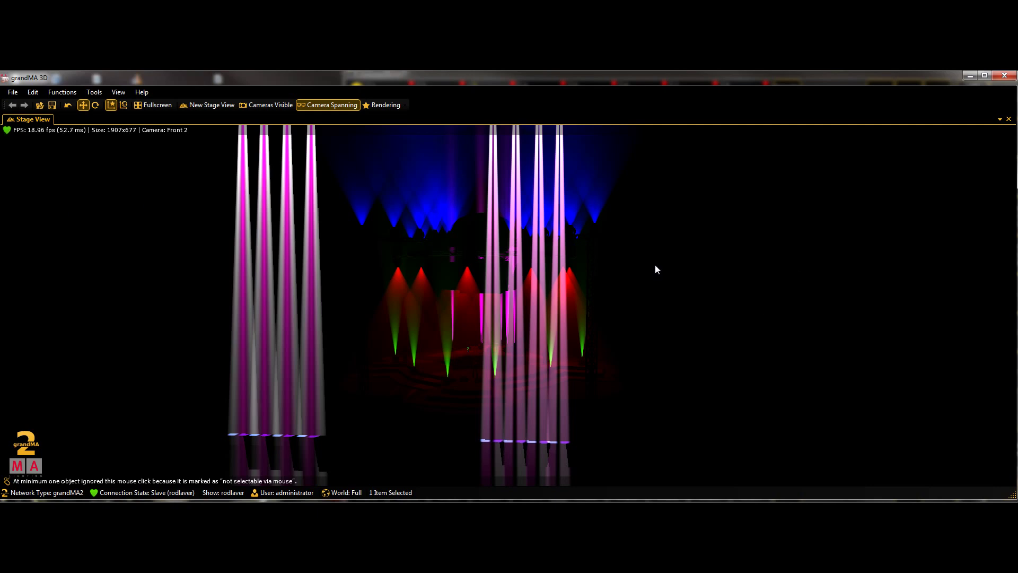
Step: Shut down the grandMA onPC console without saving
left_click_drag(654, 268, 572, 292)
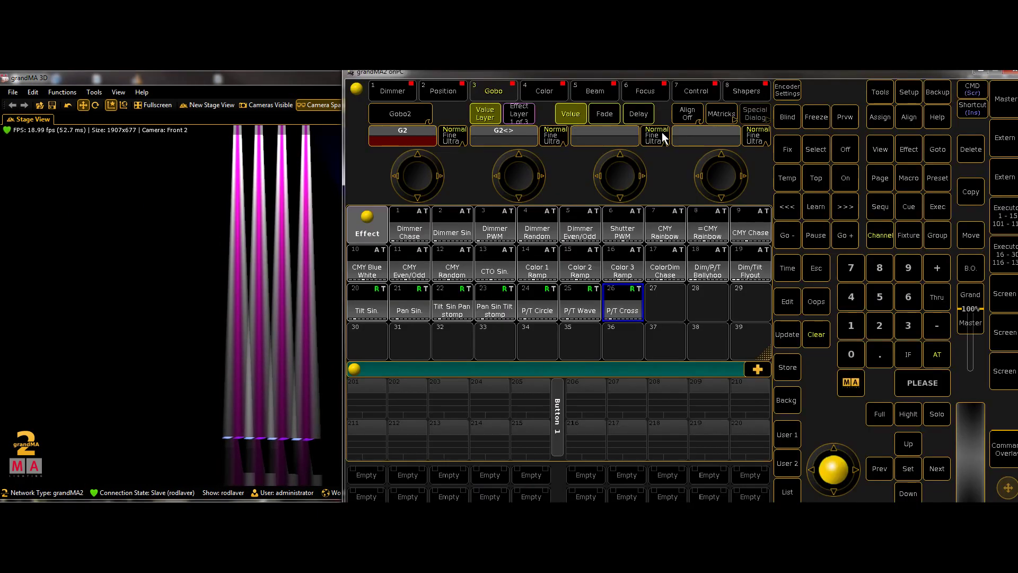
left_click_drag(947, 71, 879, 100)
left_click(909, 100)
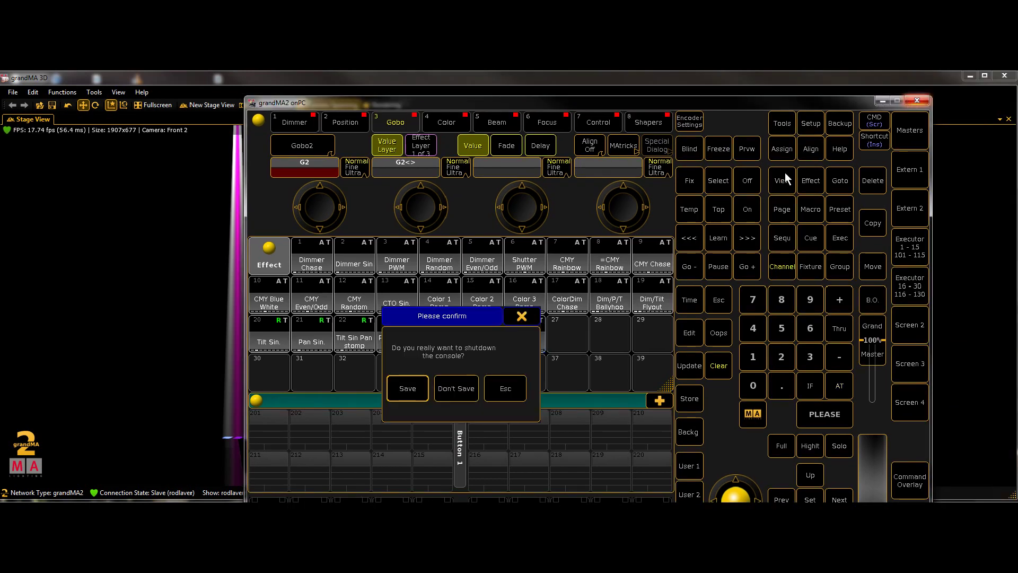
left_click(453, 387)
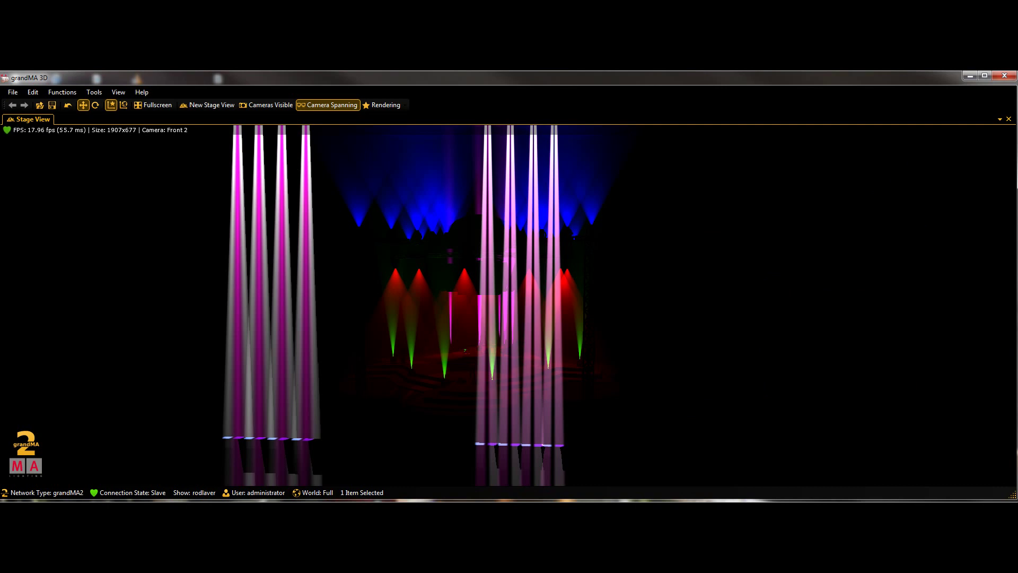
Step: Restart grandMA 3D in grandMA1 network mode without saving the current show
left_click(13, 92)
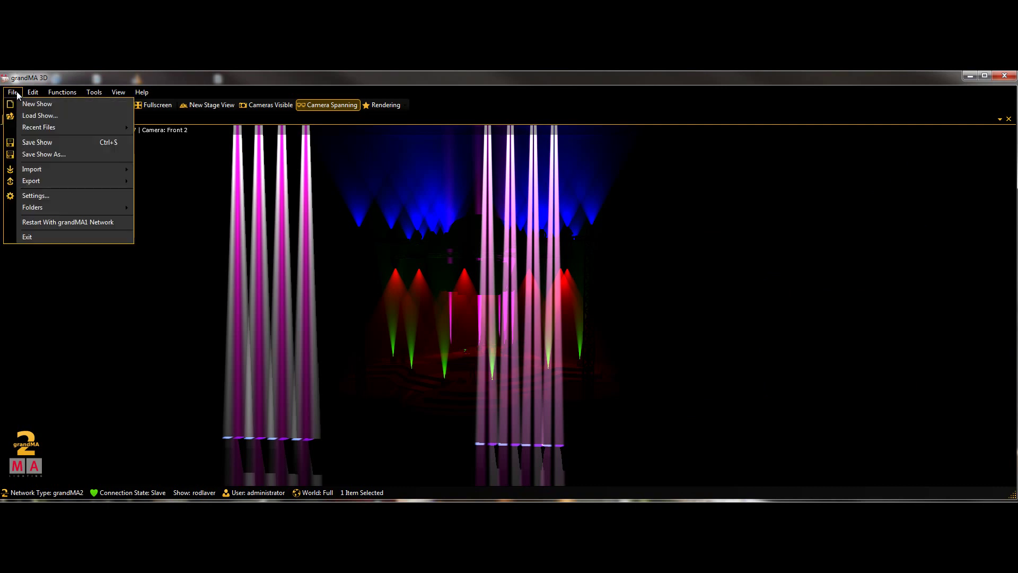
left_click(40, 222)
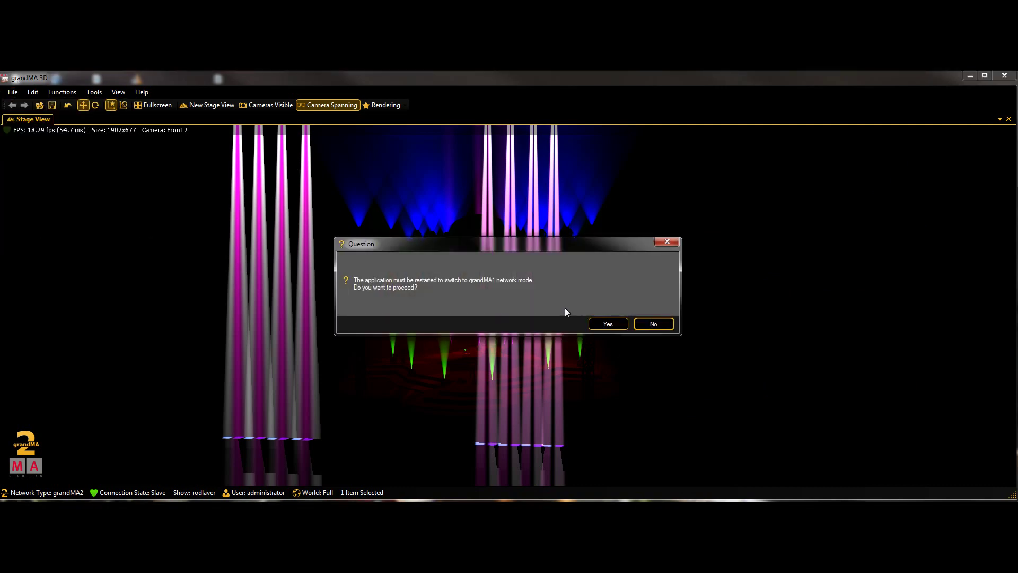
left_click(606, 324)
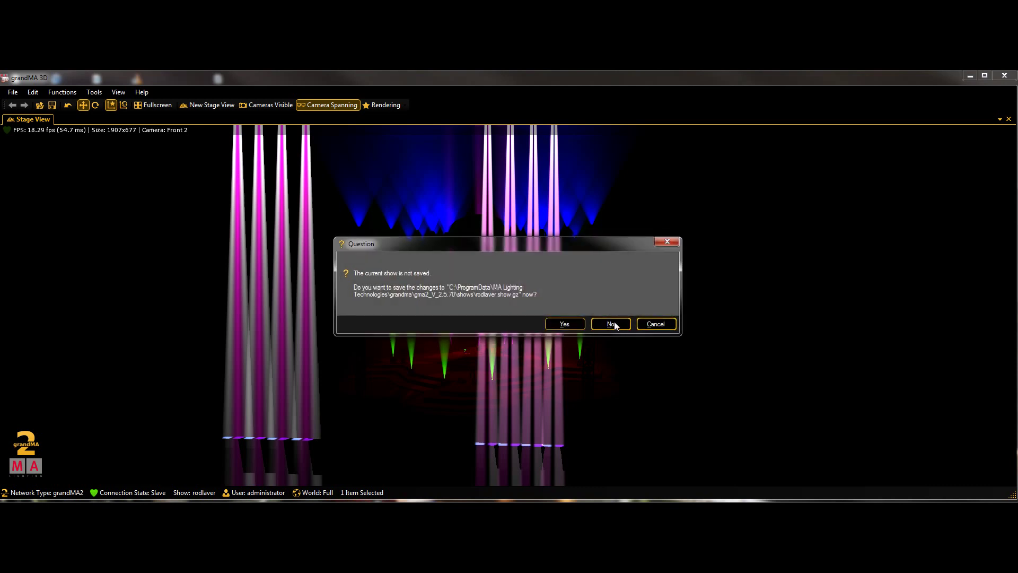
left_click(613, 324)
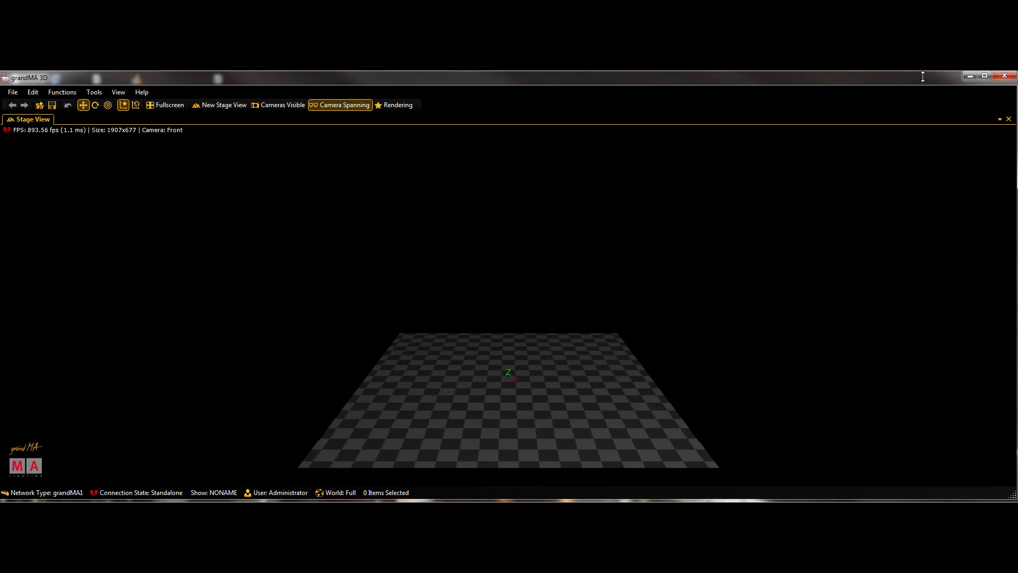
Step: Load the last show in grandMA onPC and place a narrower, taller grandMA 3D window on the right
left_click(971, 77)
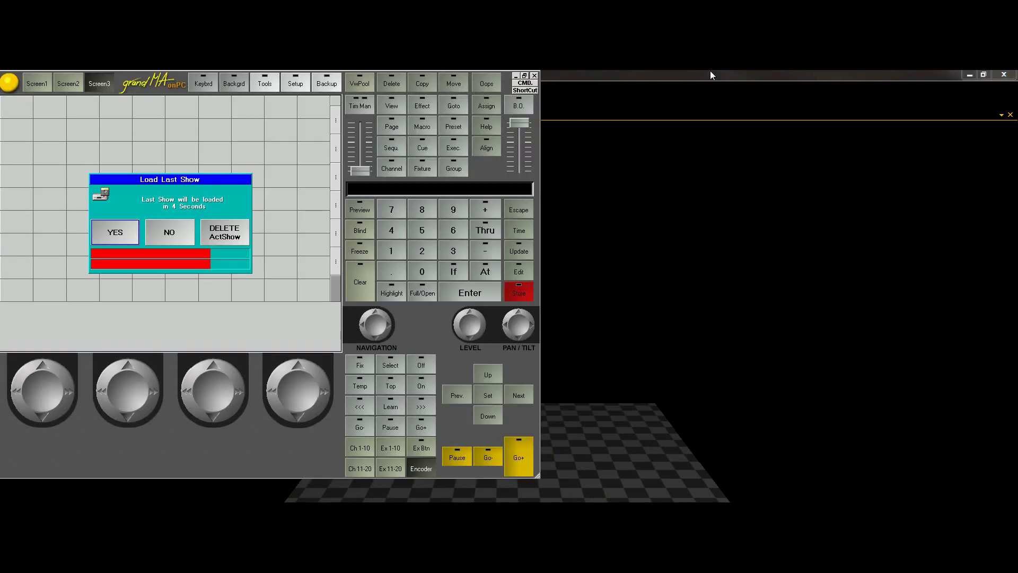
left_click(128, 230)
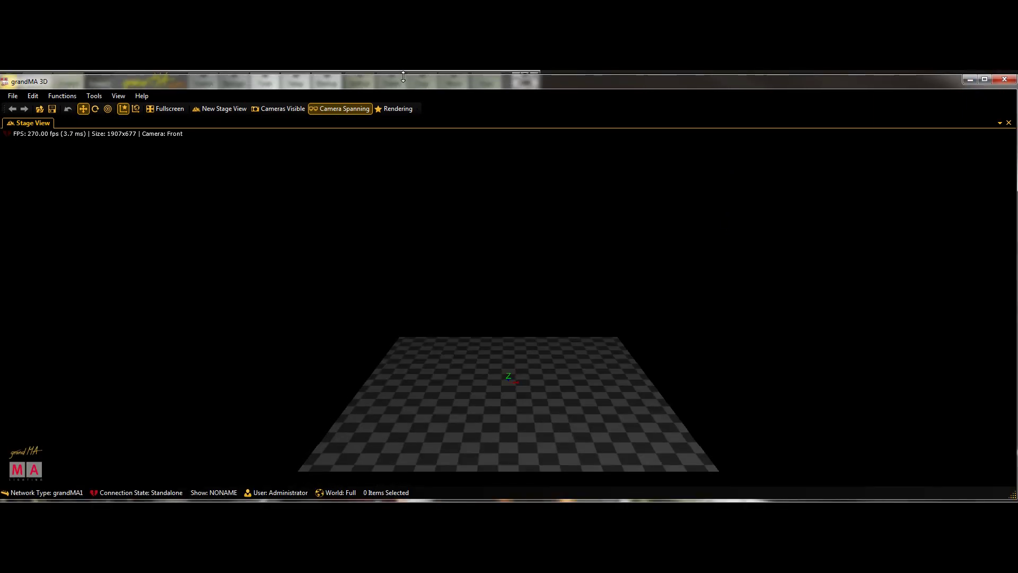
left_click_drag(1013, 305, 470, 265)
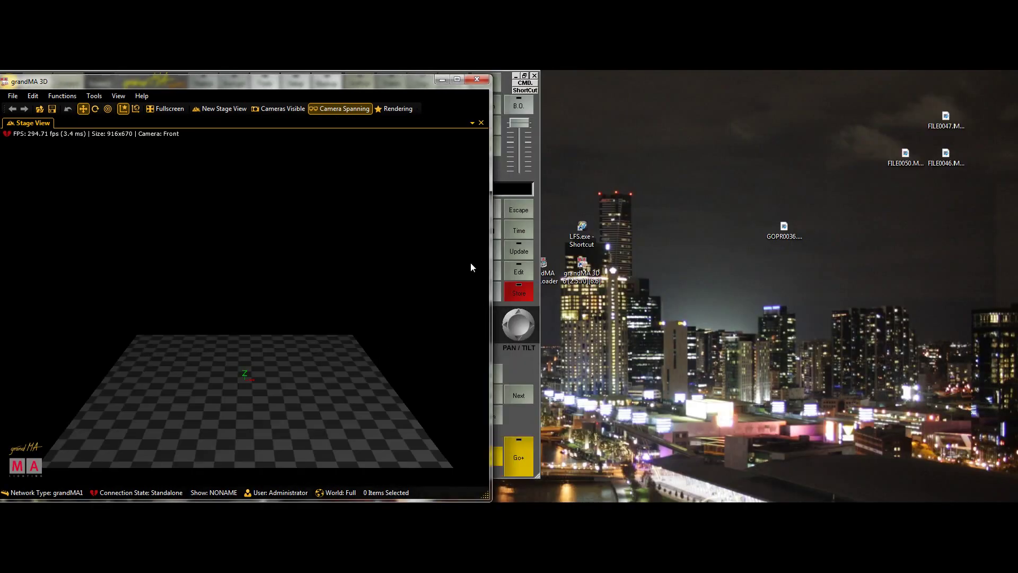
left_click_drag(206, 86, 754, 71)
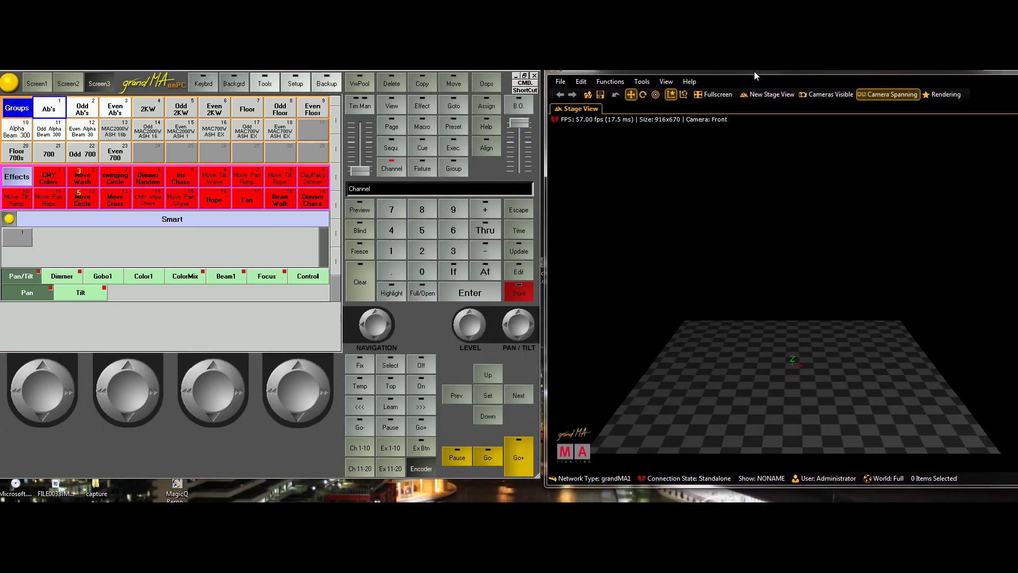
left_click_drag(789, 488, 789, 507)
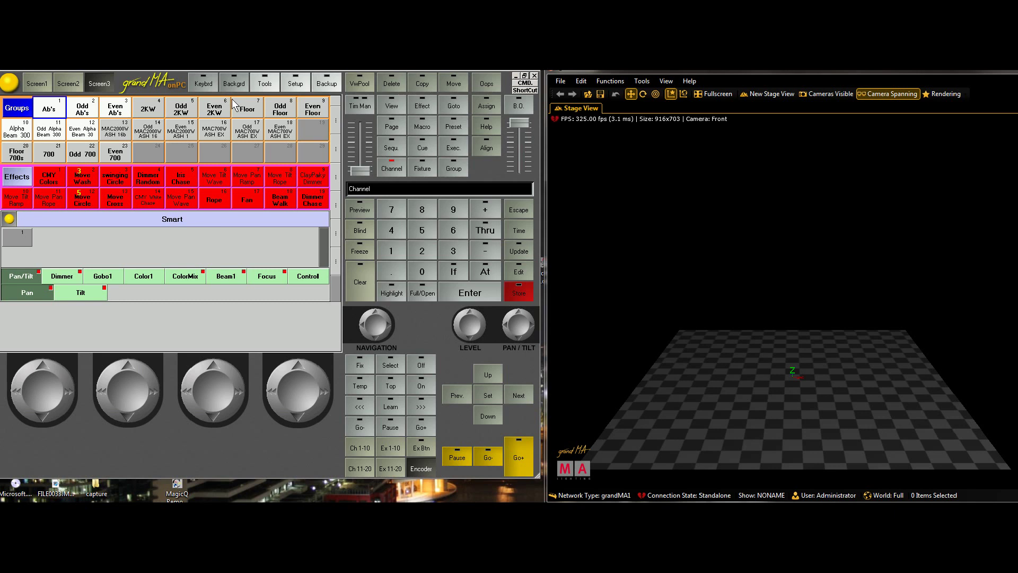
Step: Select the NEW SHOW network session and switch the console setup to its tools
left_click(681, 497)
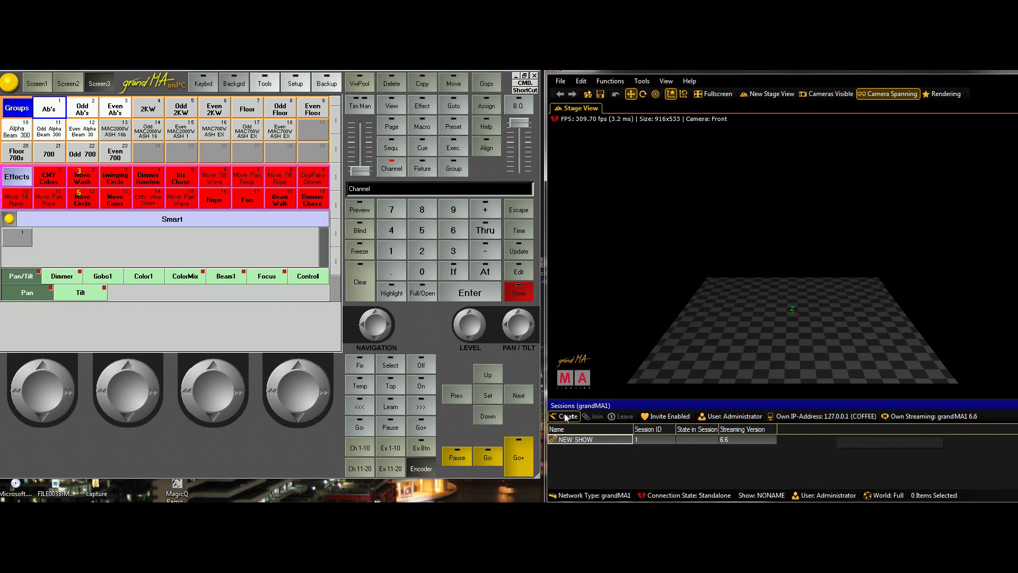
left_click(573, 440)
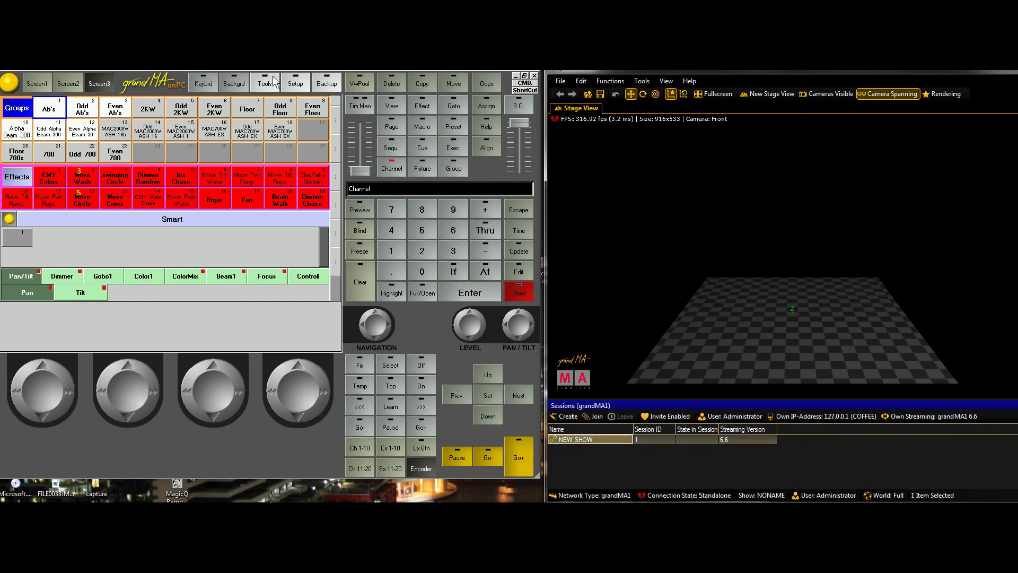
left_click(293, 85)
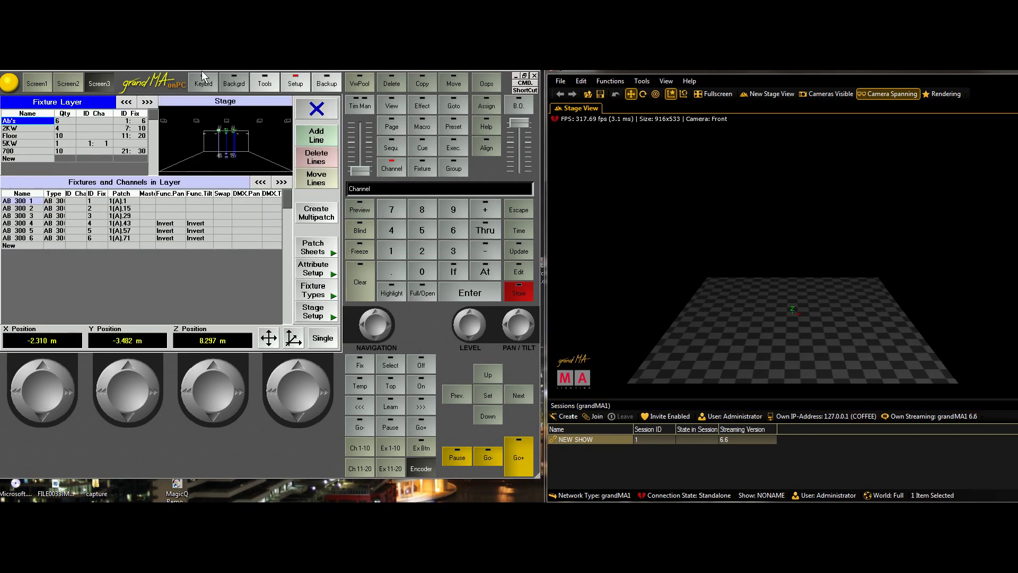
left_click(316, 109)
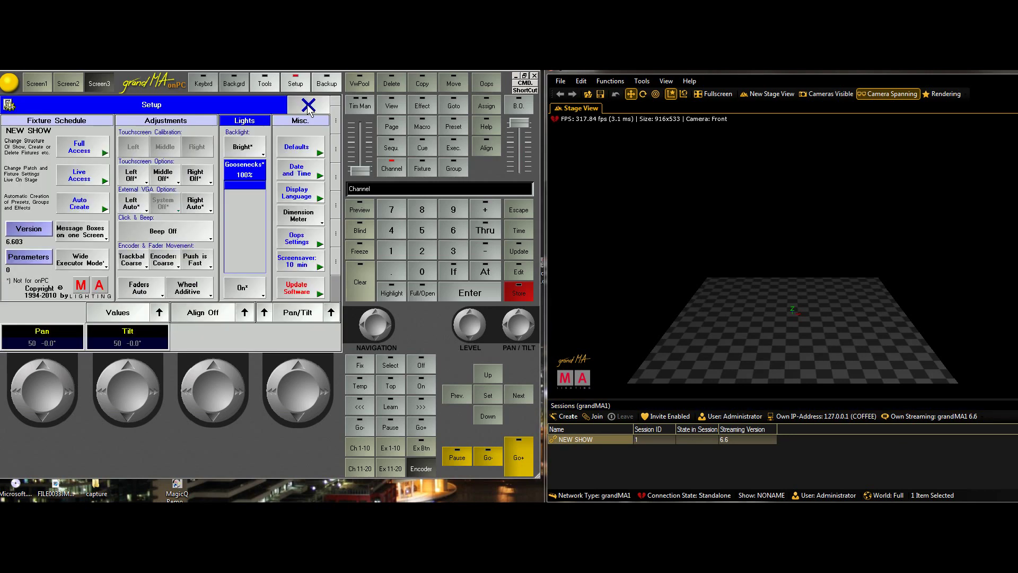
left_click(309, 106)
left_click(293, 85)
left_click(265, 81)
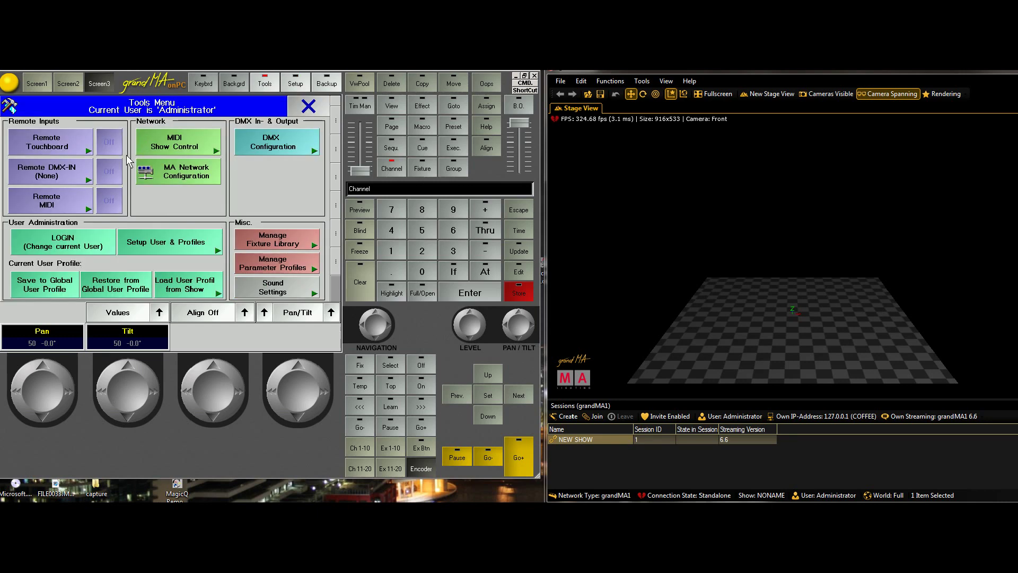
Step: In MA Network Configuration, leave the session, keep IP 127.0.0.1, and start the session again
left_click(205, 169)
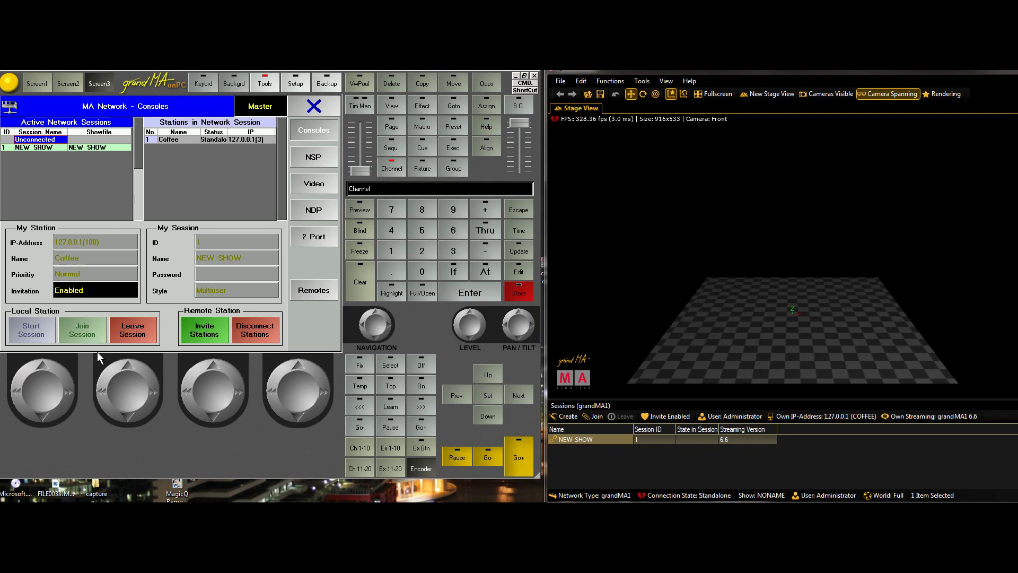
left_click(132, 330)
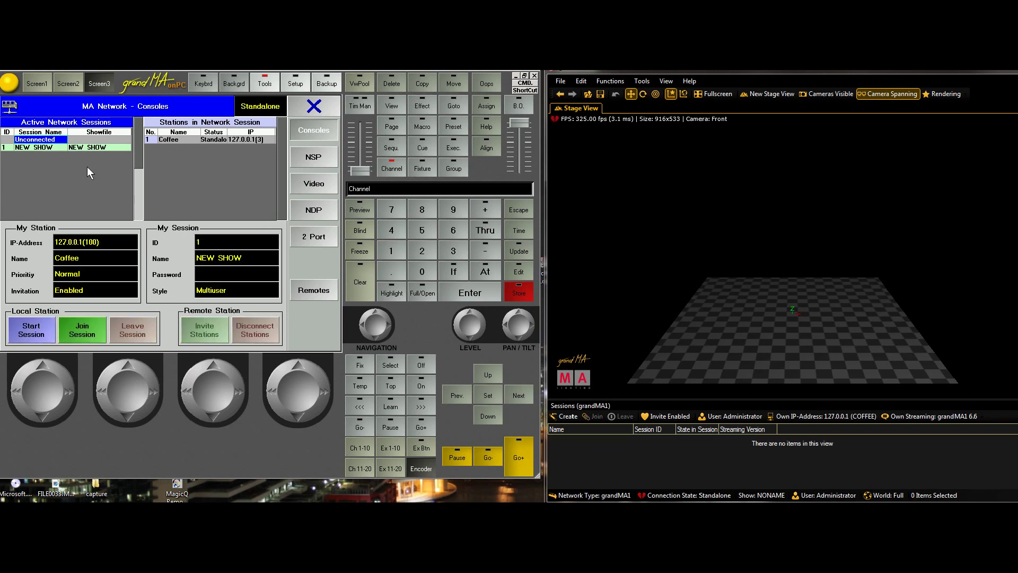
left_click(87, 243)
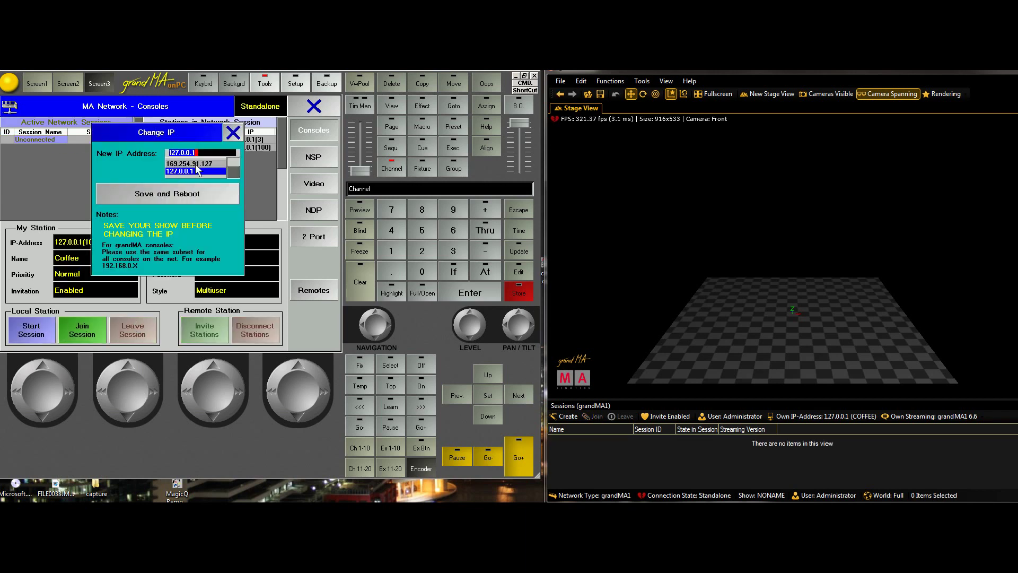
scroll(195, 169, "up", 3)
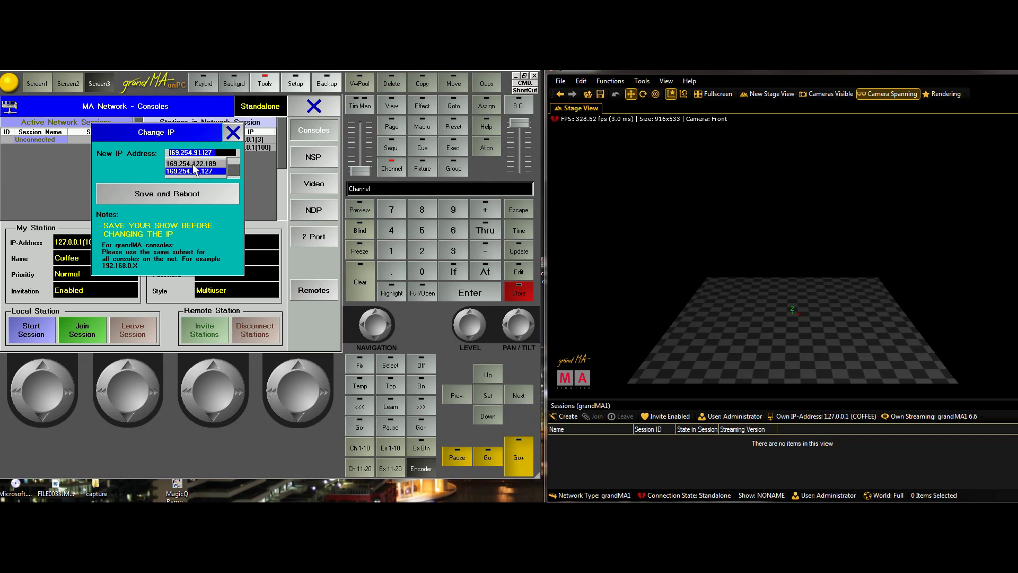
scroll(195, 169, "up", 3)
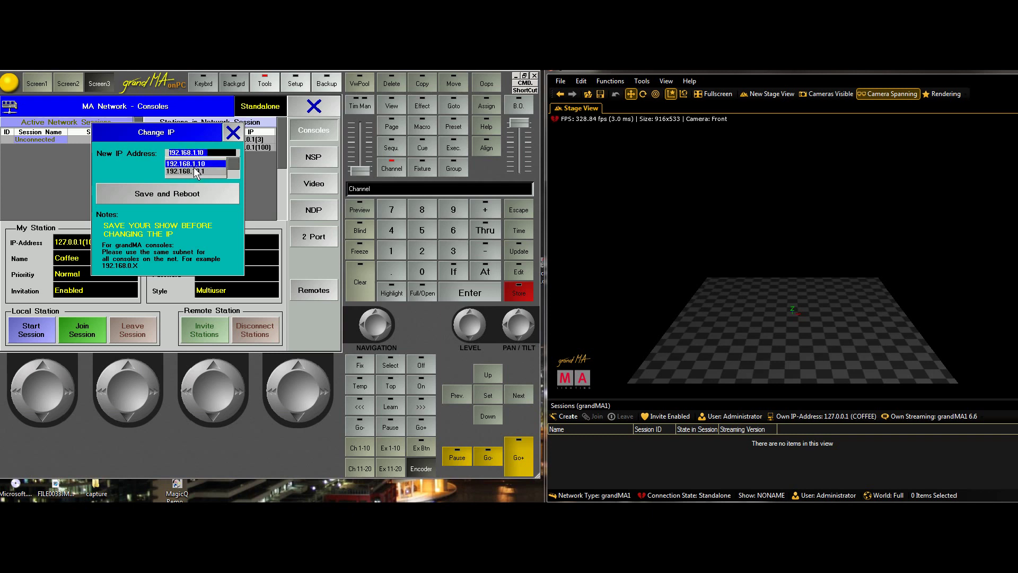
scroll(194, 168, "down", 3)
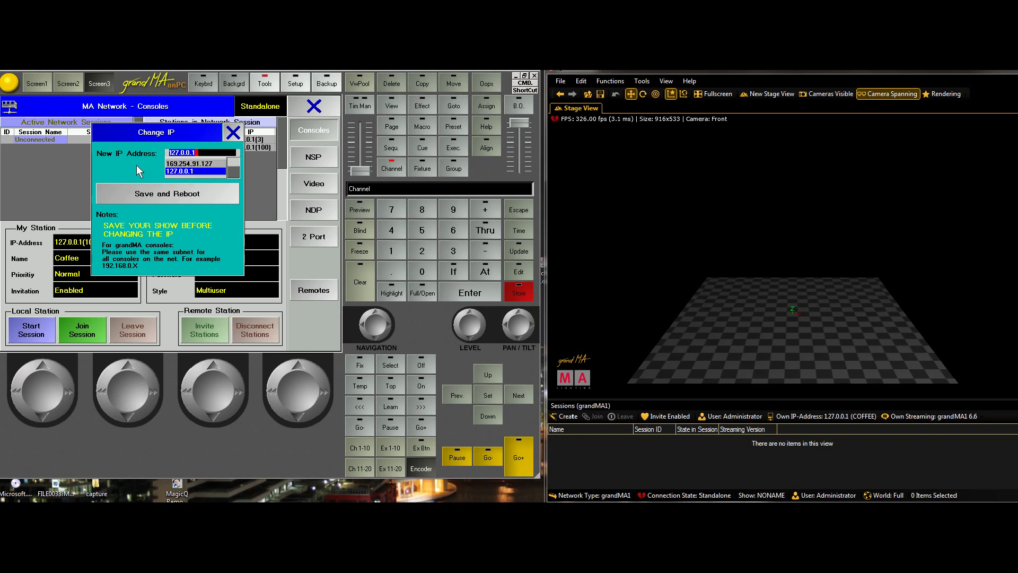
left_click(235, 136)
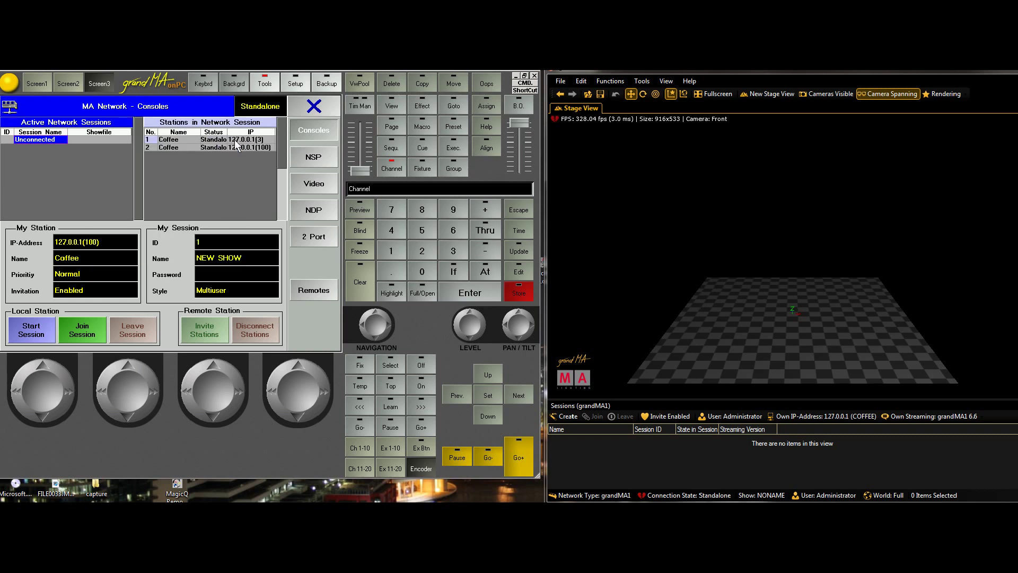
left_click(33, 339)
Step: Join the NEW SHOW session in grandMA 3D as slave without saving the current show
left_click(314, 106)
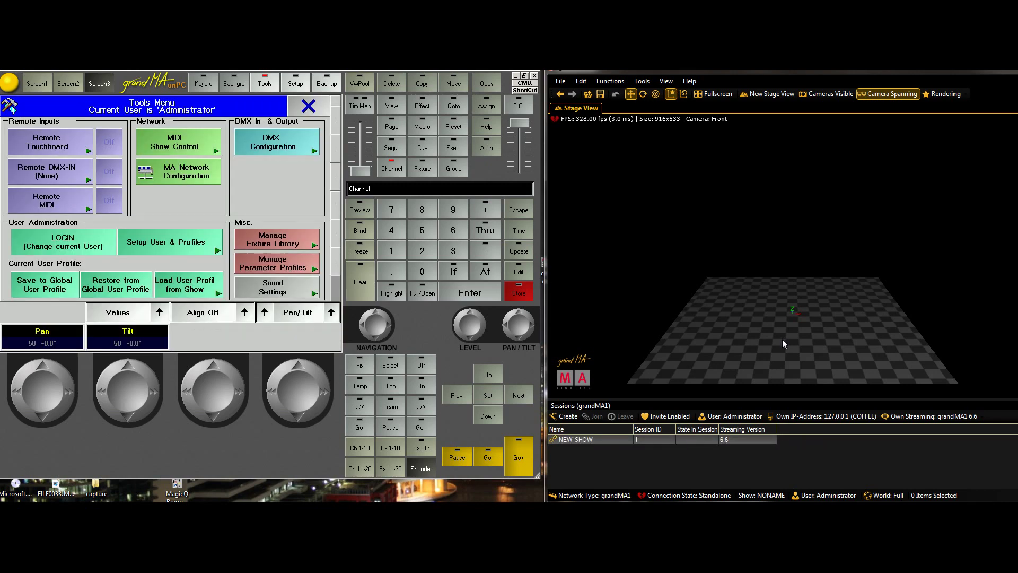
left_click(587, 439)
left_click(594, 416)
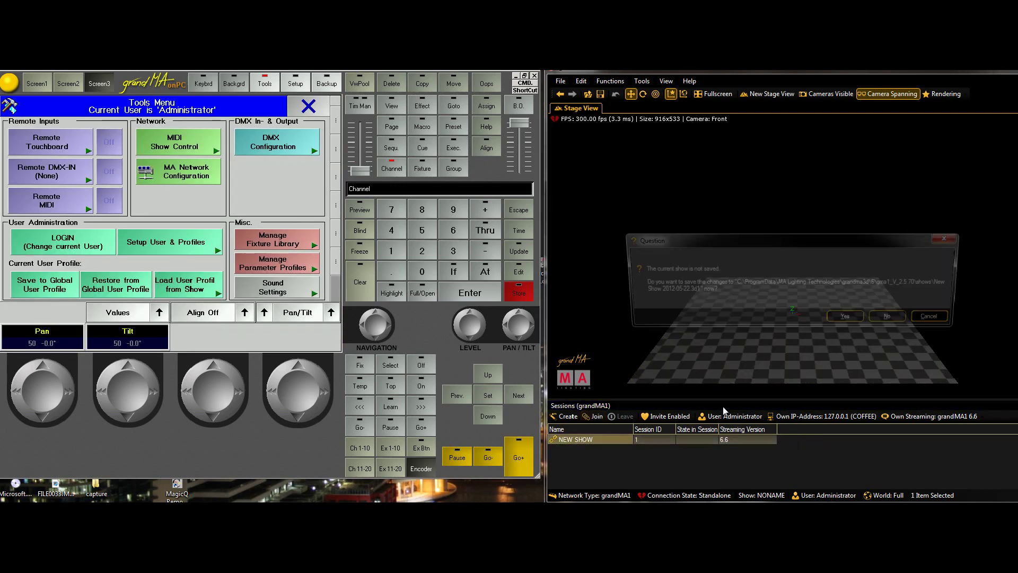
left_click(893, 320)
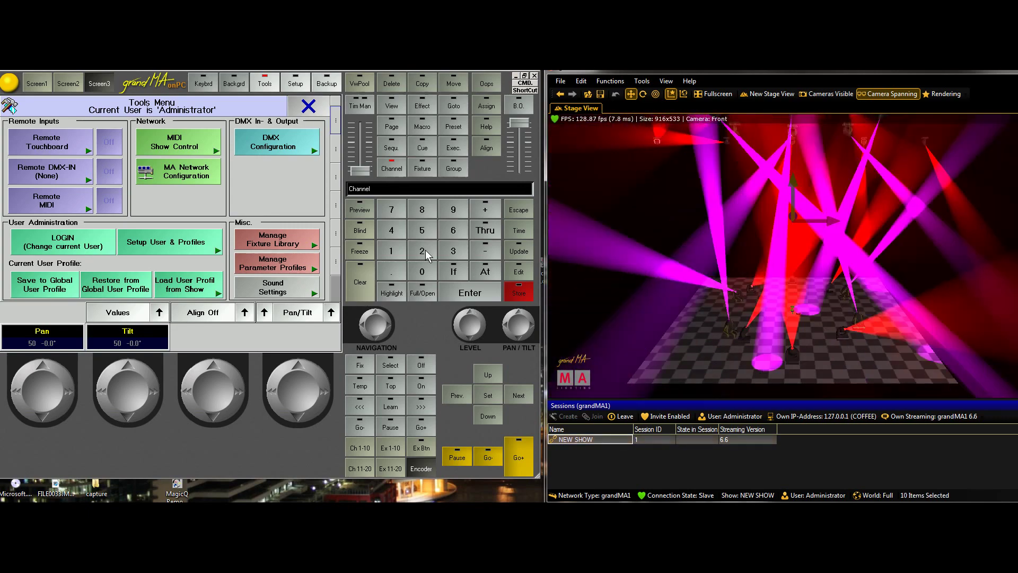
Step: Orbit the camera toward the lighting rig, then clear the onPC console so beams go dark
left_click_drag(836, 228, 564, 168)
left_click_drag(782, 148, 787, 299)
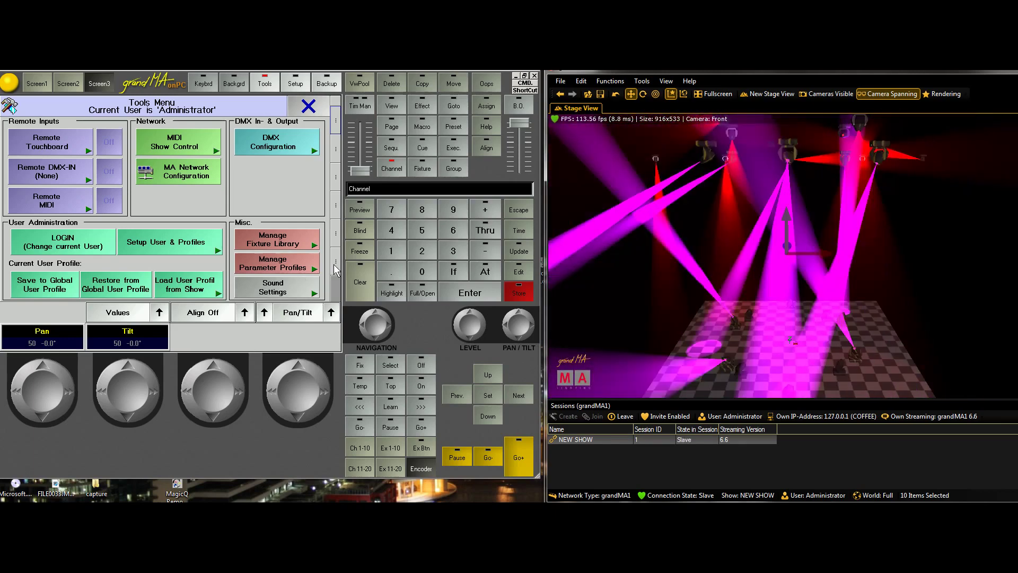
left_click(358, 279)
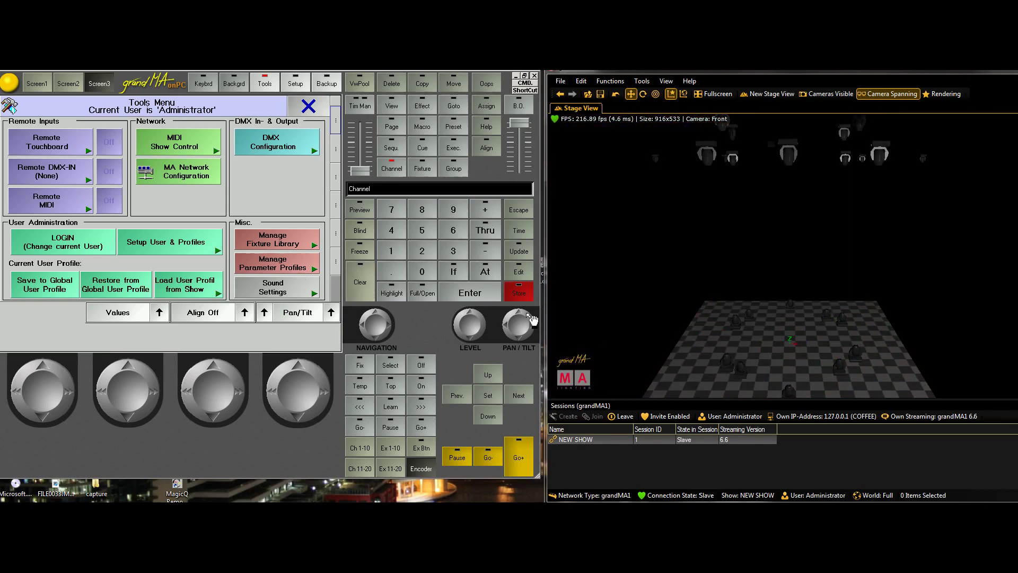